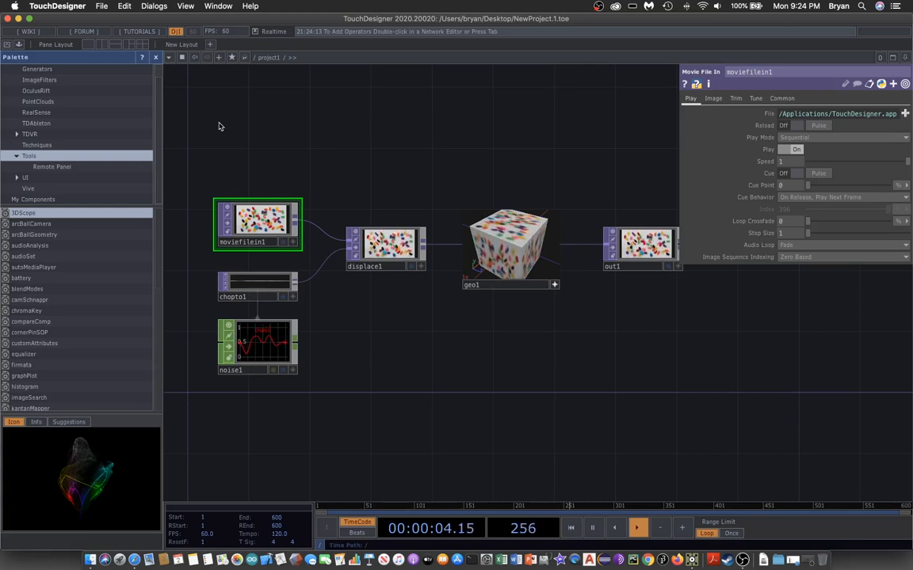
- Delete all operators in project1 except out1, and close the Palette
drag(200, 153, 519, 389)
key(Delete)
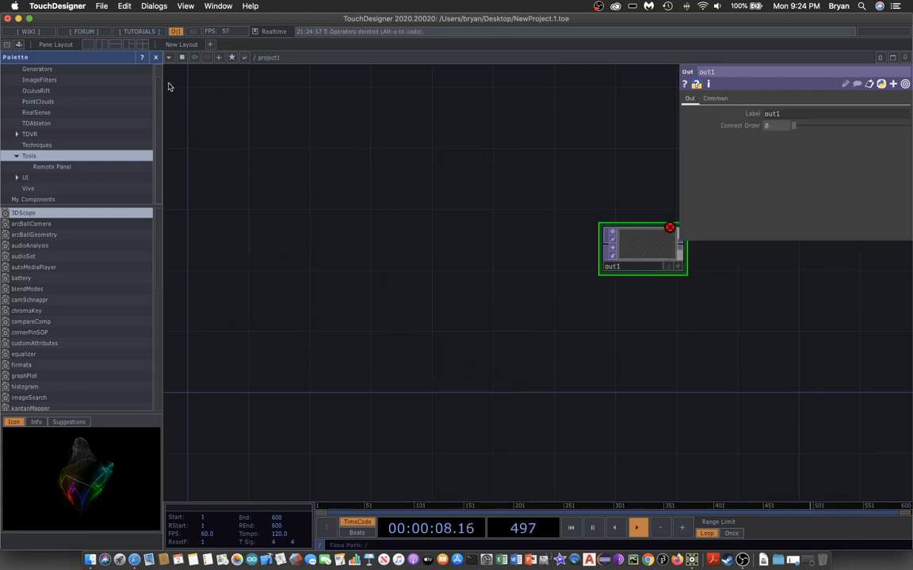
click(155, 57)
- Create a project folder named Play3D002 on the Desktop, with the file renamed to match, and save the project in it
click(102, 6)
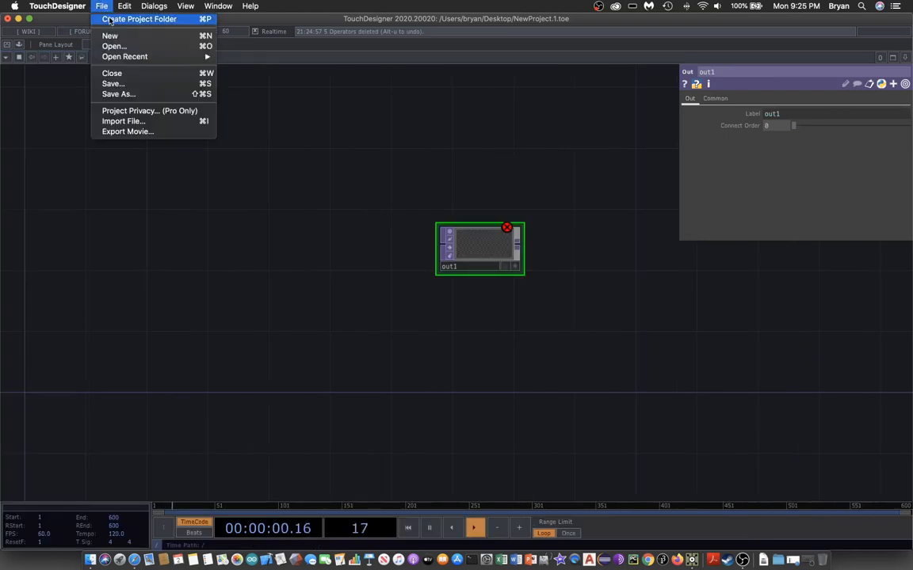
click(111, 20)
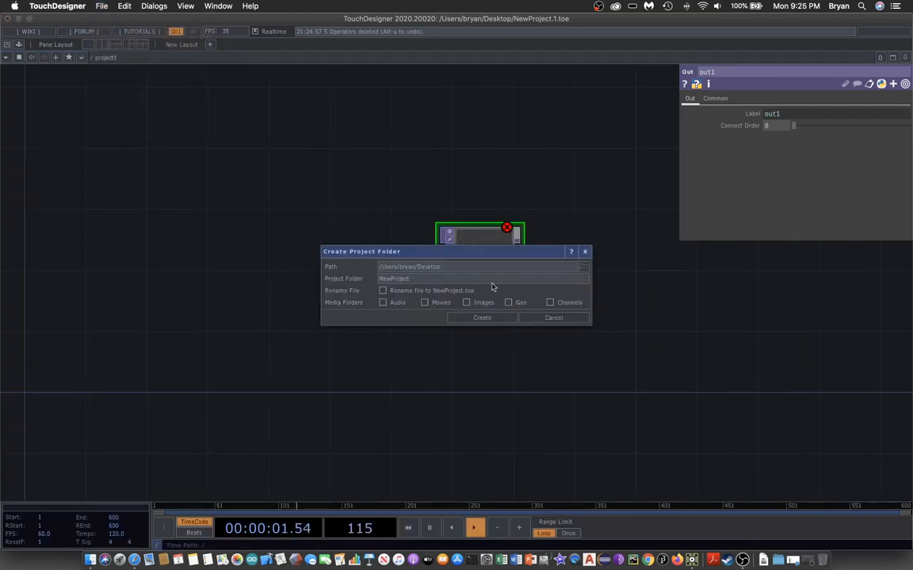
drag(414, 283, 388, 282)
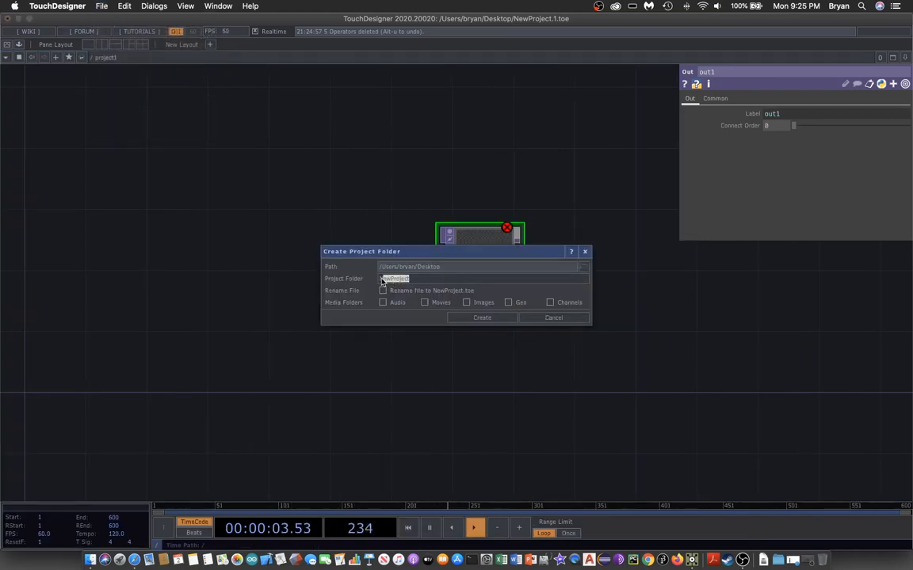
key(BackSpace)
key(BackSpace)
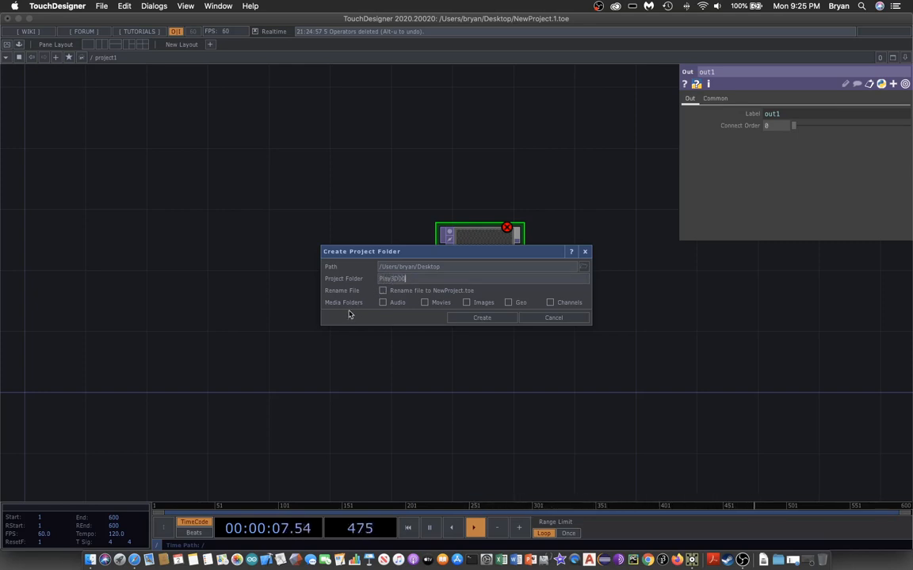
text(Play3D002)
click(382, 291)
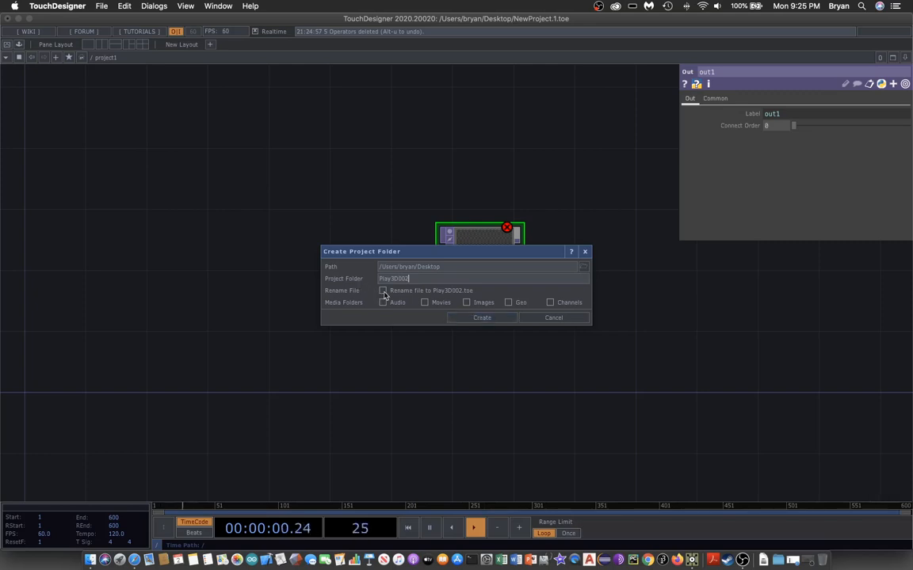
click(496, 322)
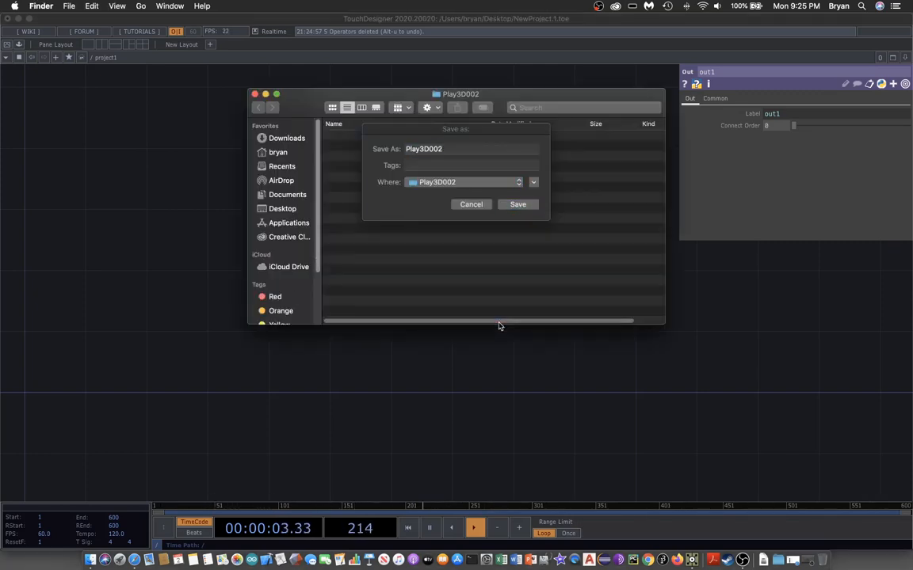
click(514, 208)
click(517, 205)
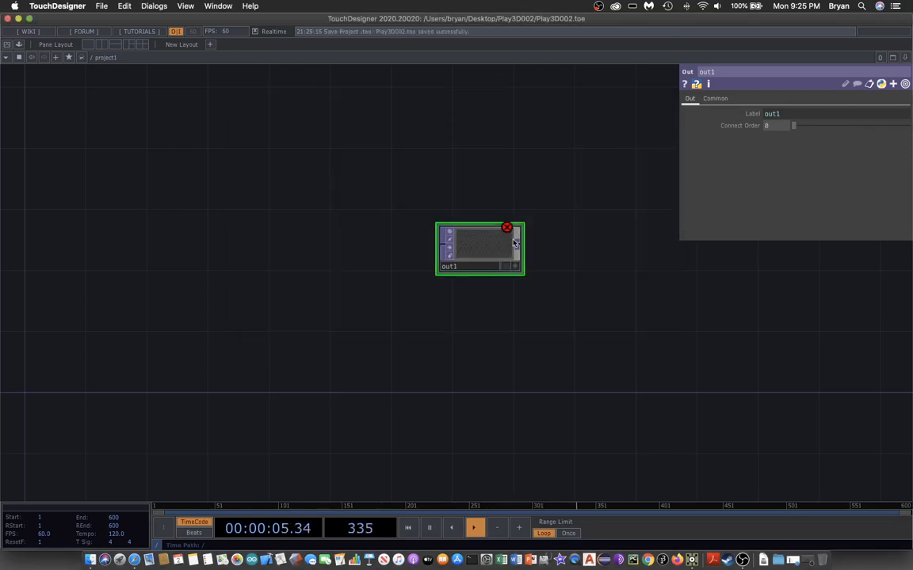
- Add a Geometry COMP to the network, below and to the left of out1
key(h)
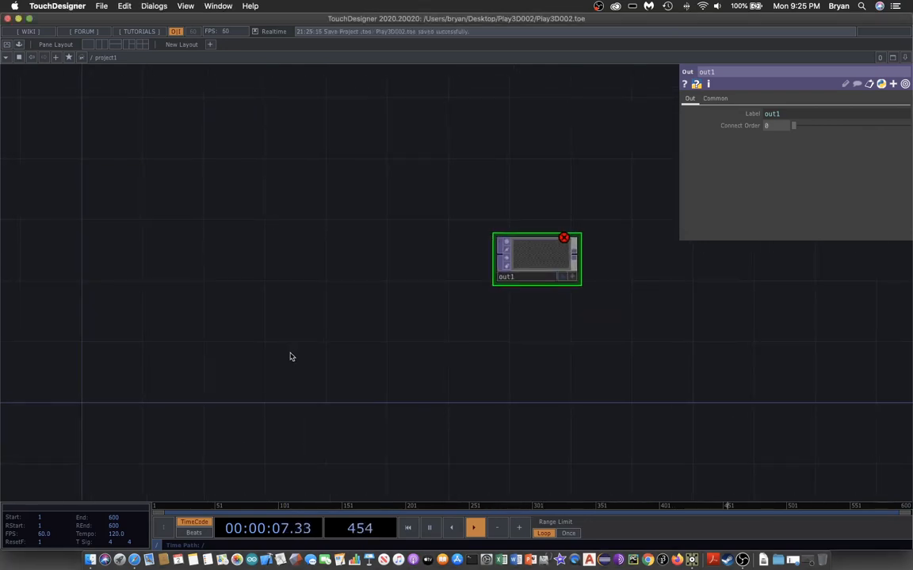
key(Tab)
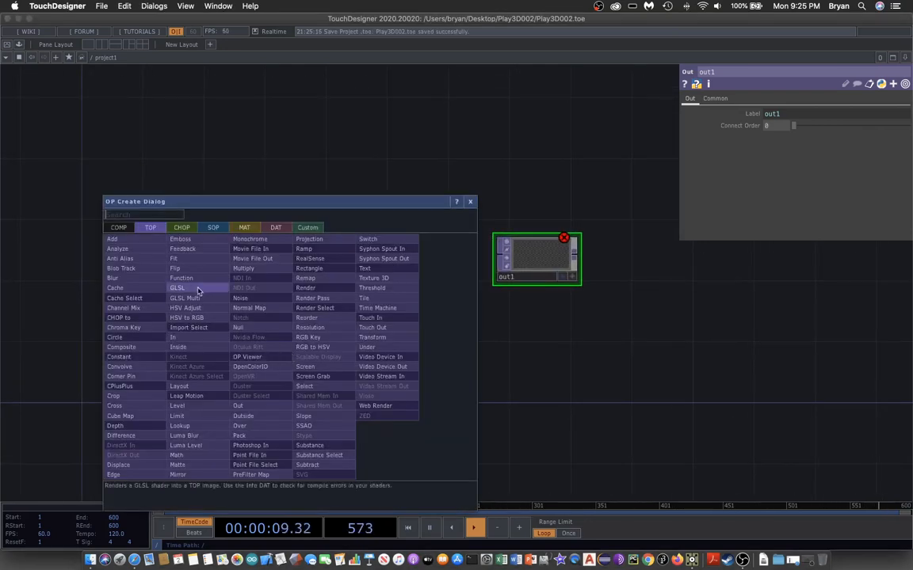
drag(232, 201, 361, 129)
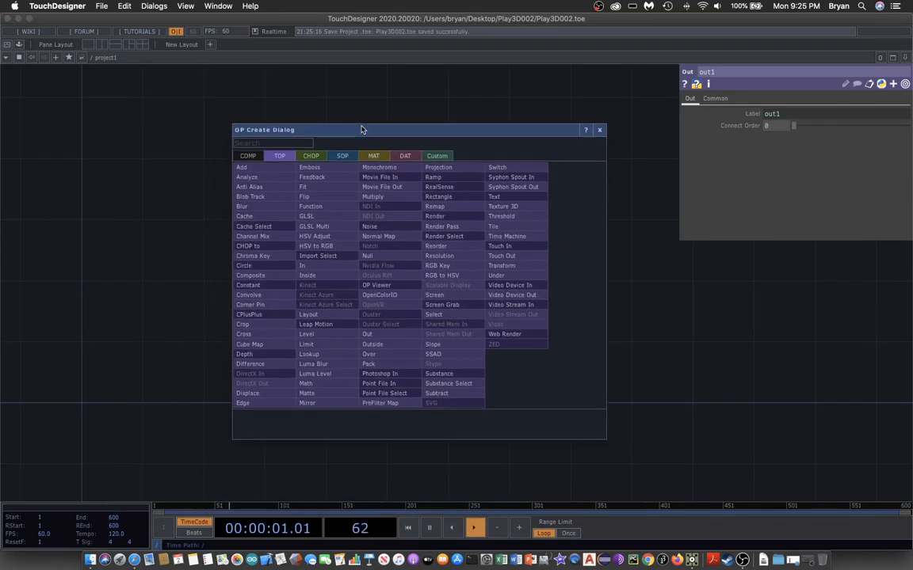
click(246, 156)
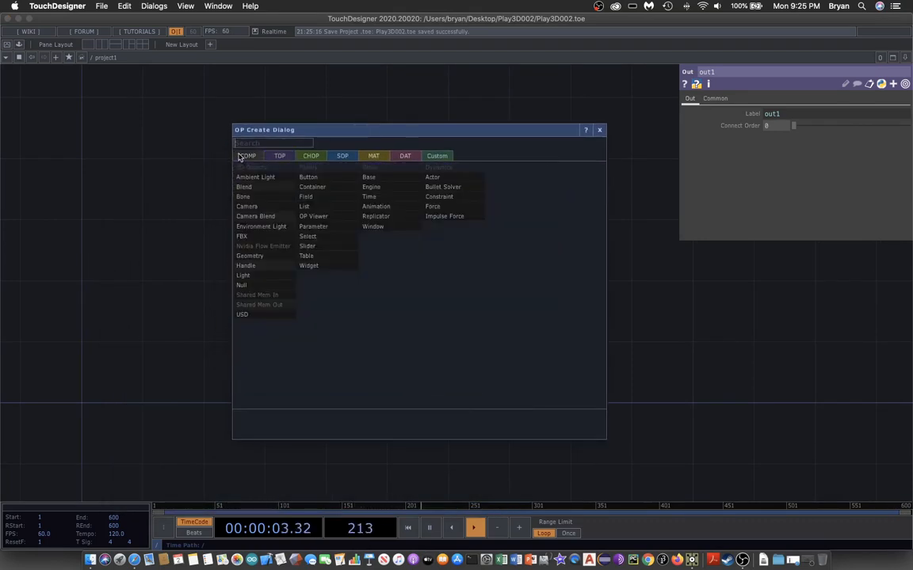
click(261, 259)
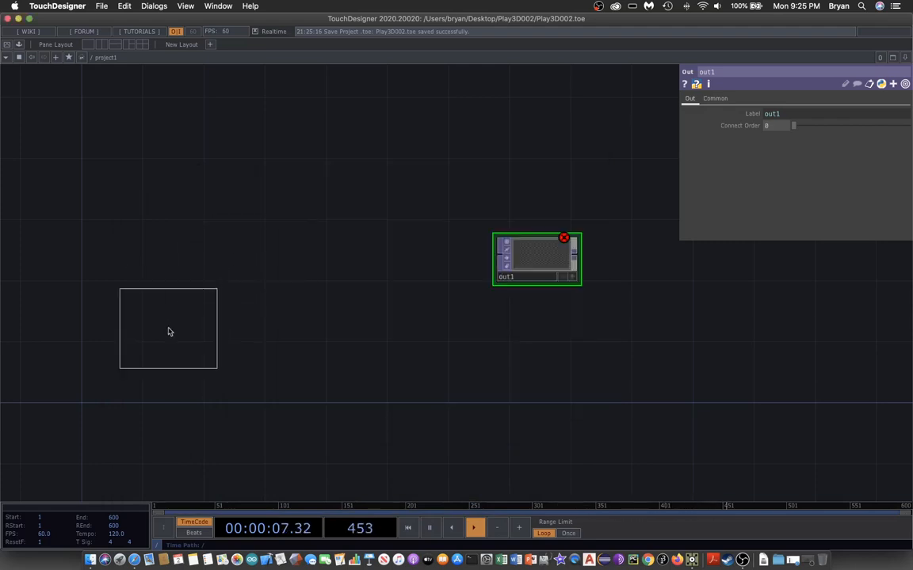
click(133, 360)
- Add a Camera COMP and a Light COMP in a row beside geo1
key(Tab)
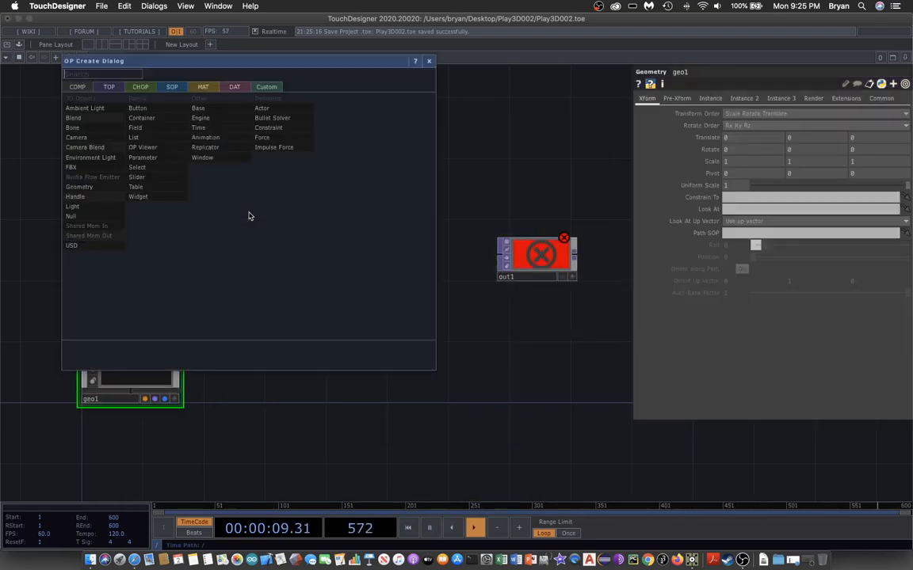
click(78, 137)
click(249, 363)
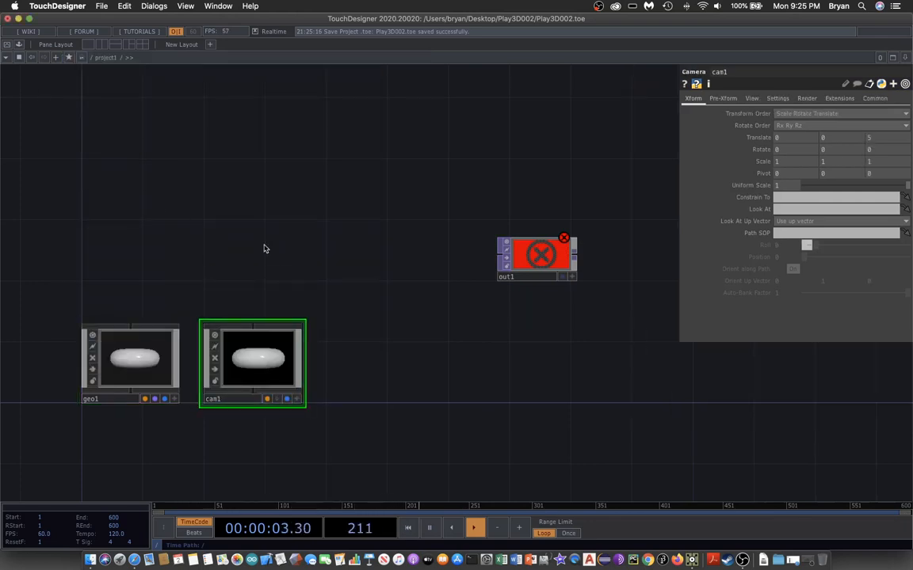
key(Tab)
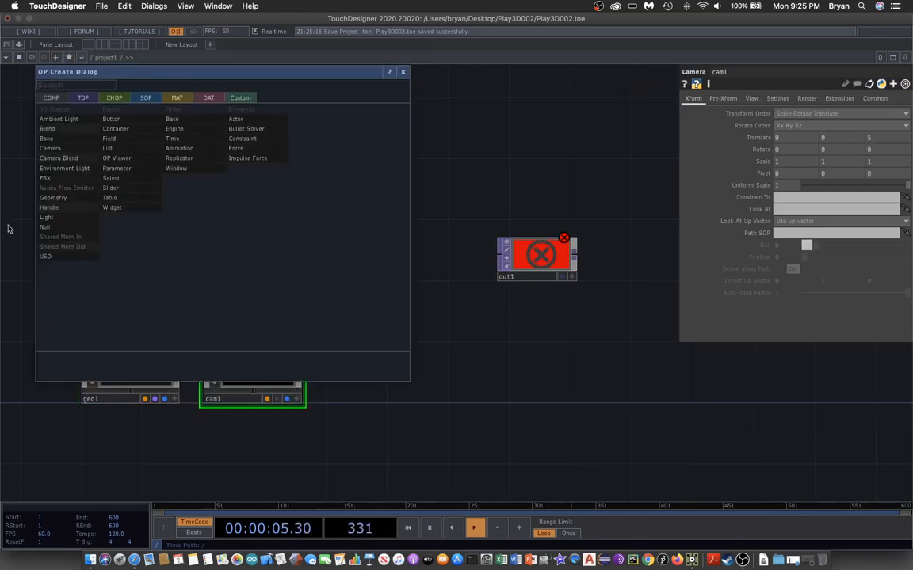
click(46, 217)
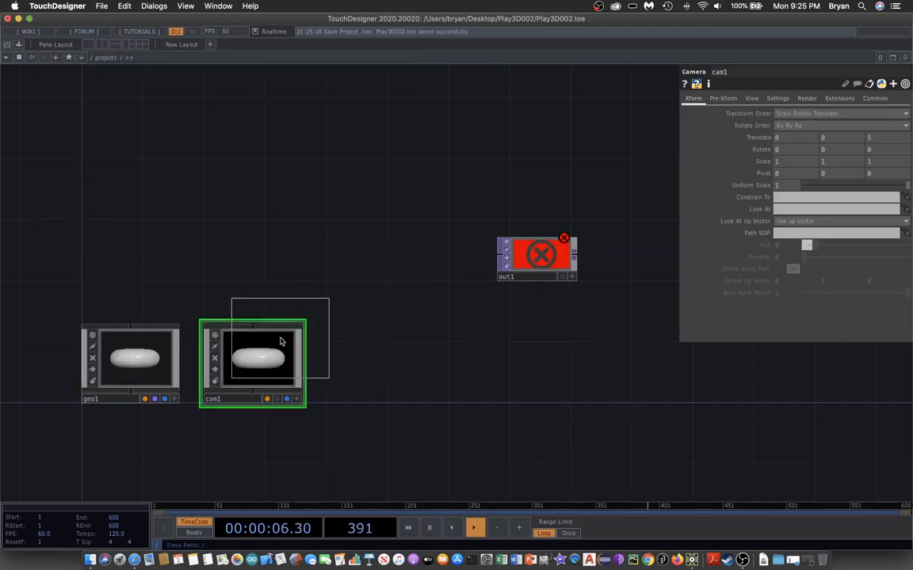
click(377, 367)
- Add a Render TOP below the geometry, camera and light components
scroll(350, 168, down, 5)
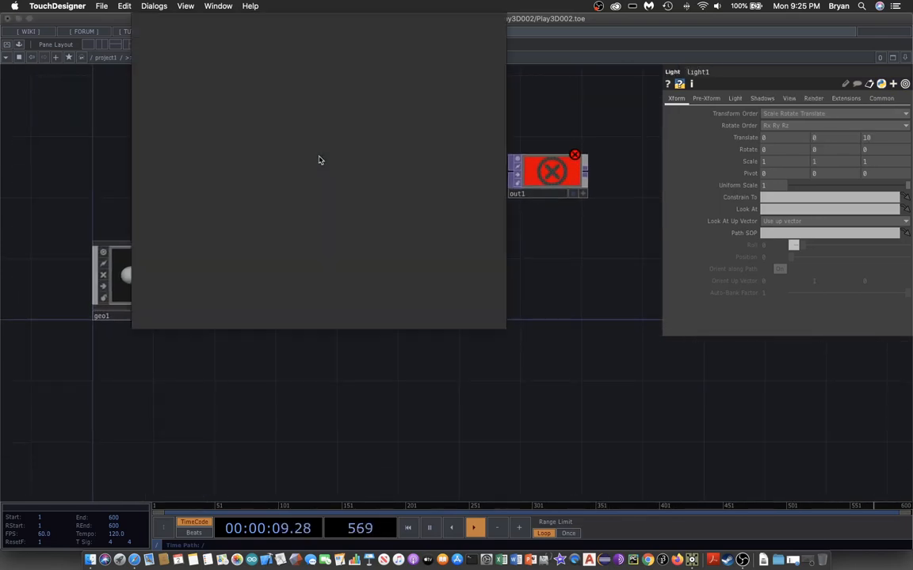
click(180, 45)
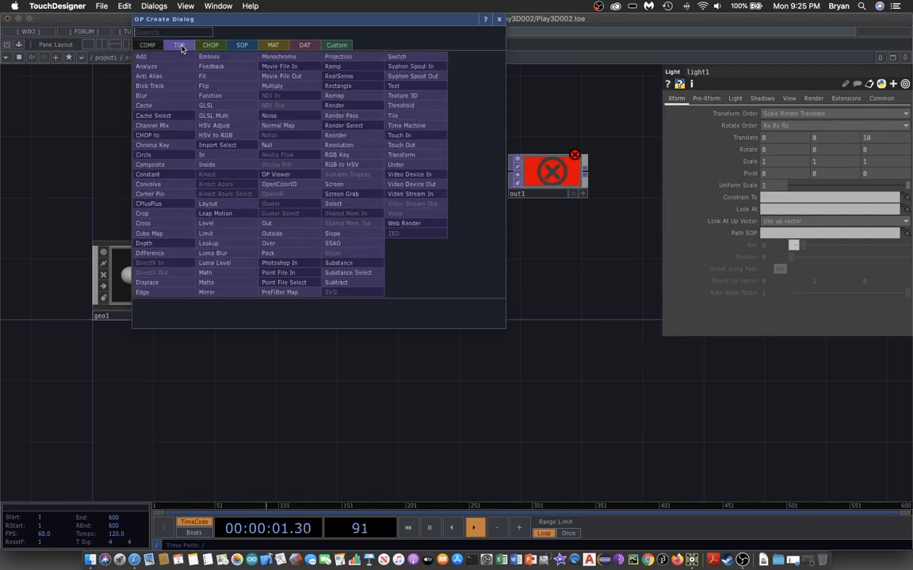
click(348, 96)
click(269, 388)
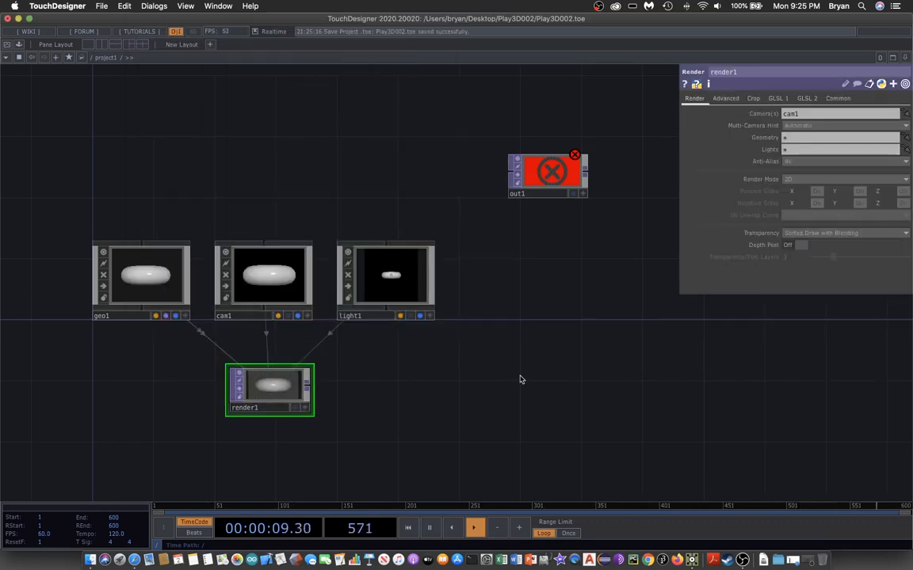
- Move out1 level with render1 and connect render1's output to its input
drag(559, 165, 620, 378)
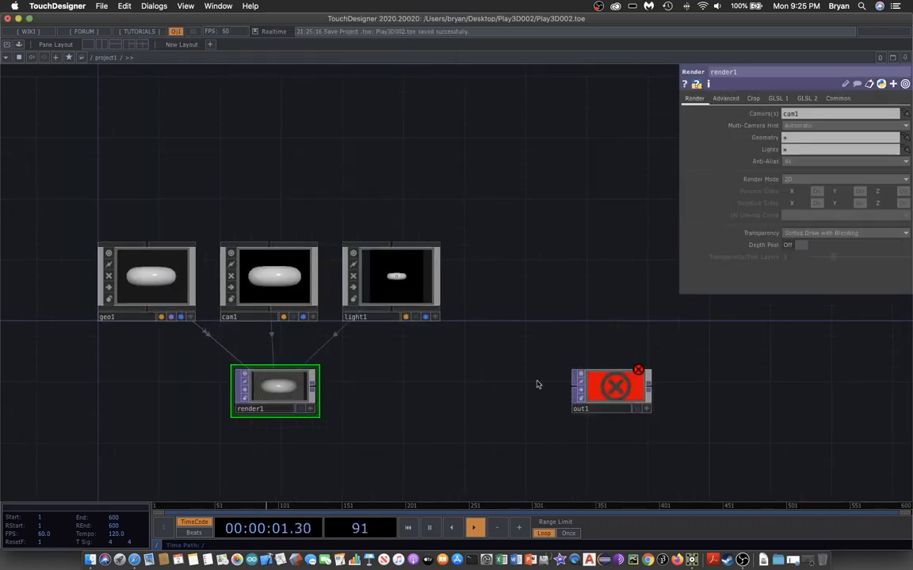
drag(313, 392, 578, 385)
scroll(505, 424, left, 1)
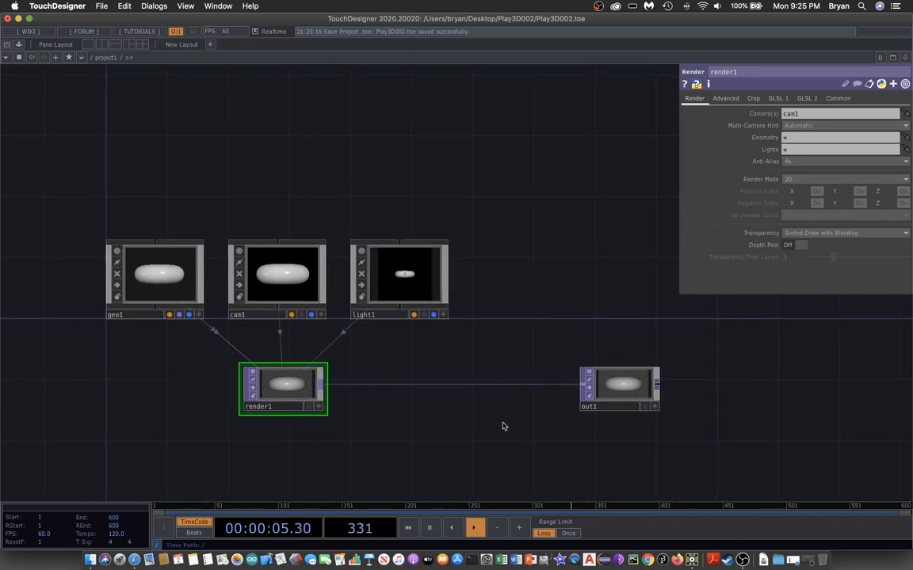
- Enter the geo1 component and delete its default torus
drag(239, 150, 467, 154)
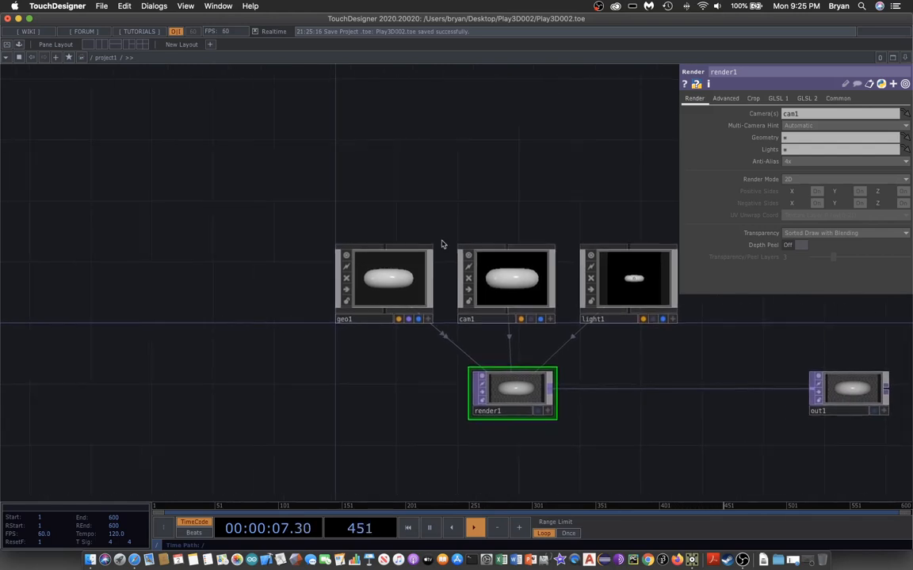
double_click(390, 279)
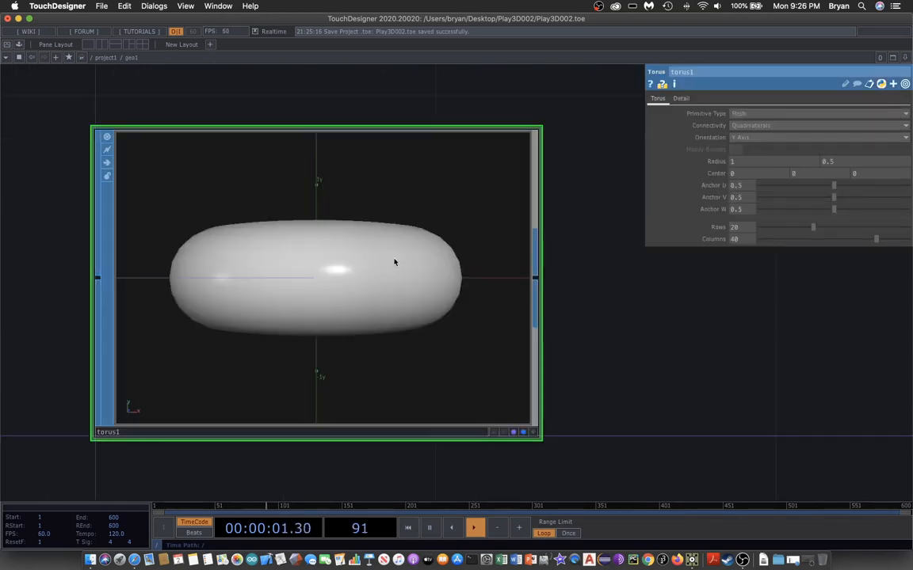
key(Delete)
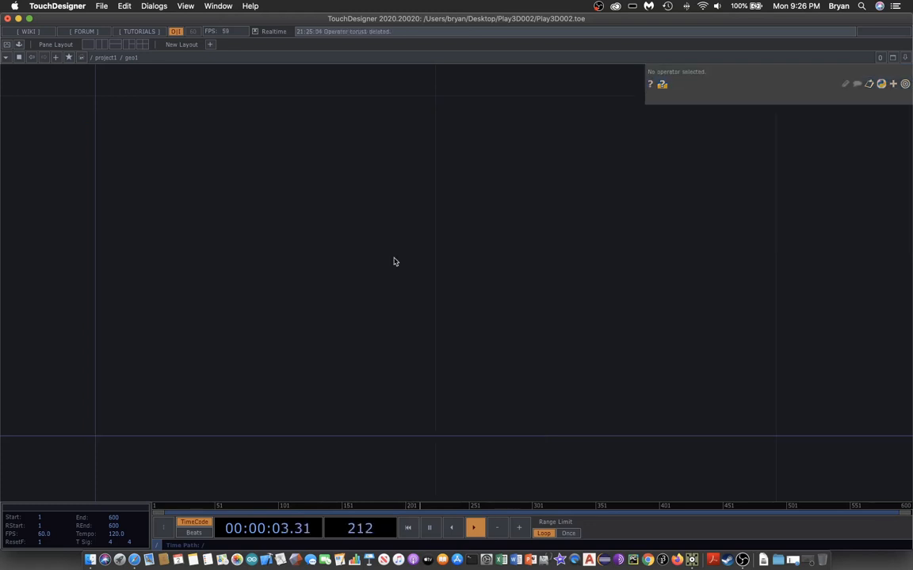
- Add an In SOP inside geo1 with its render and display flags on, and return to project1
key(Tab)
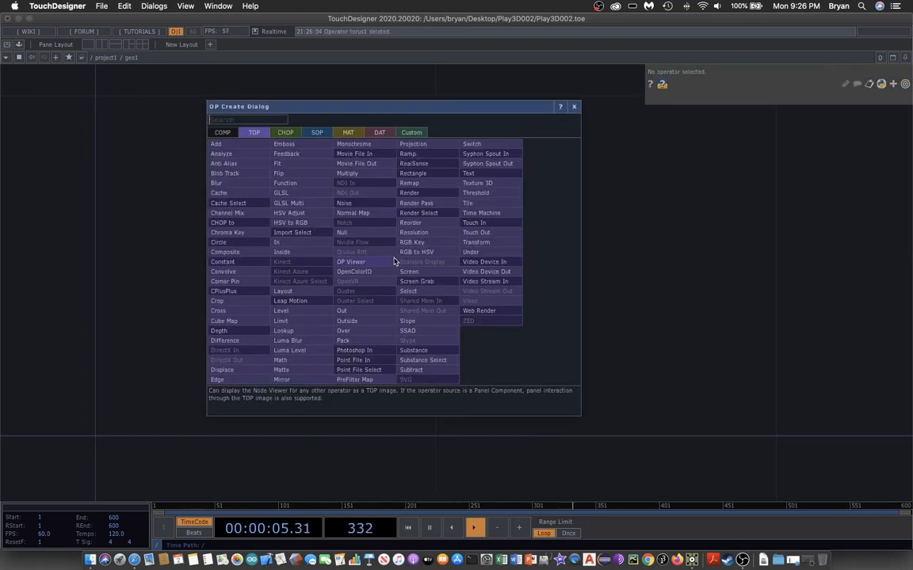
click(317, 133)
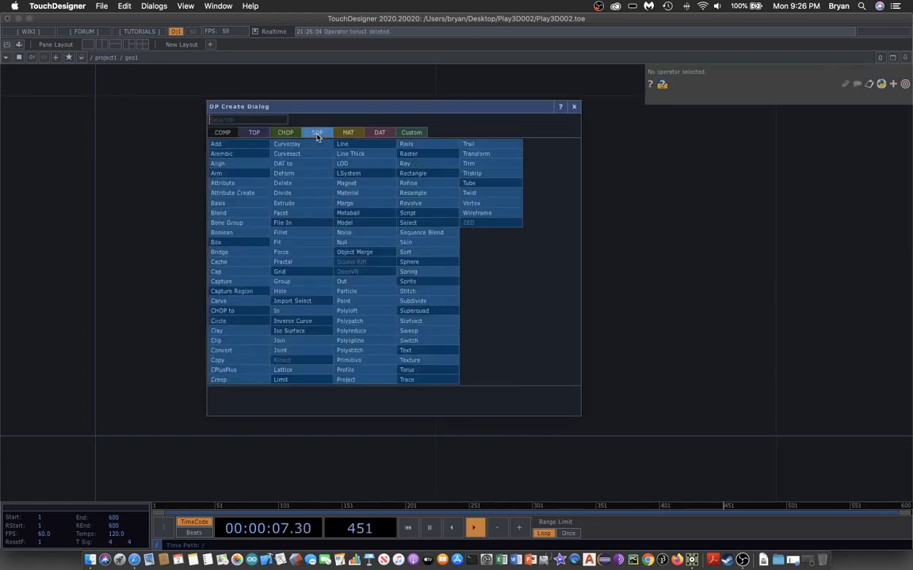
click(302, 312)
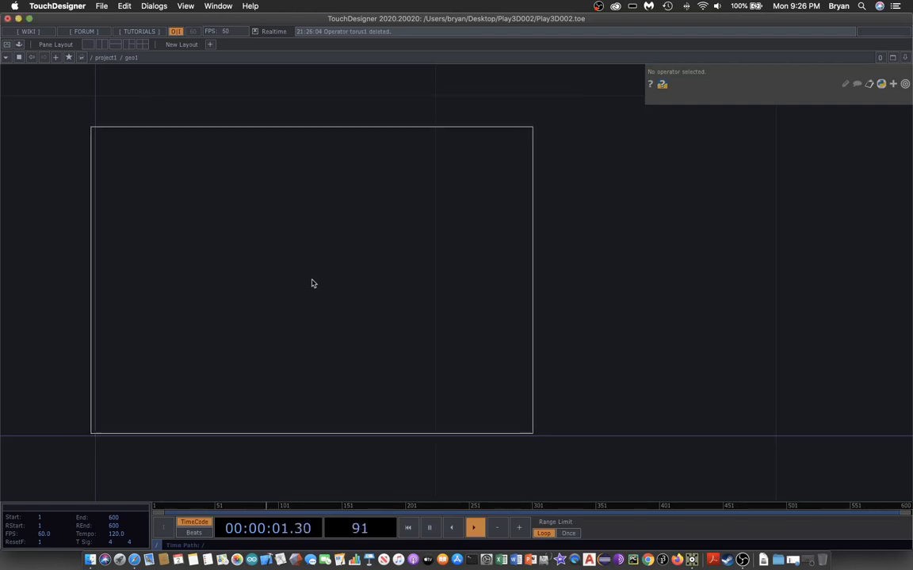
click(313, 283)
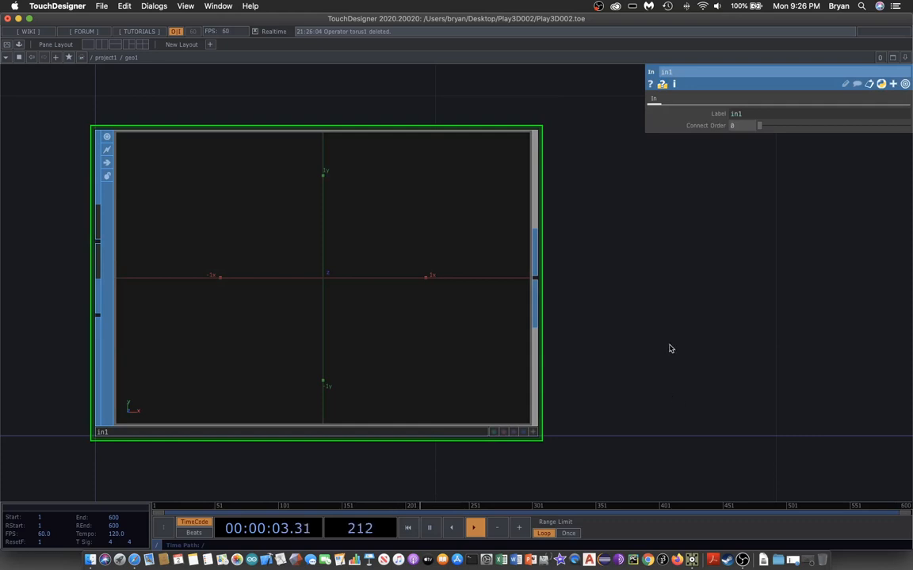
drag(672, 348, 683, 313)
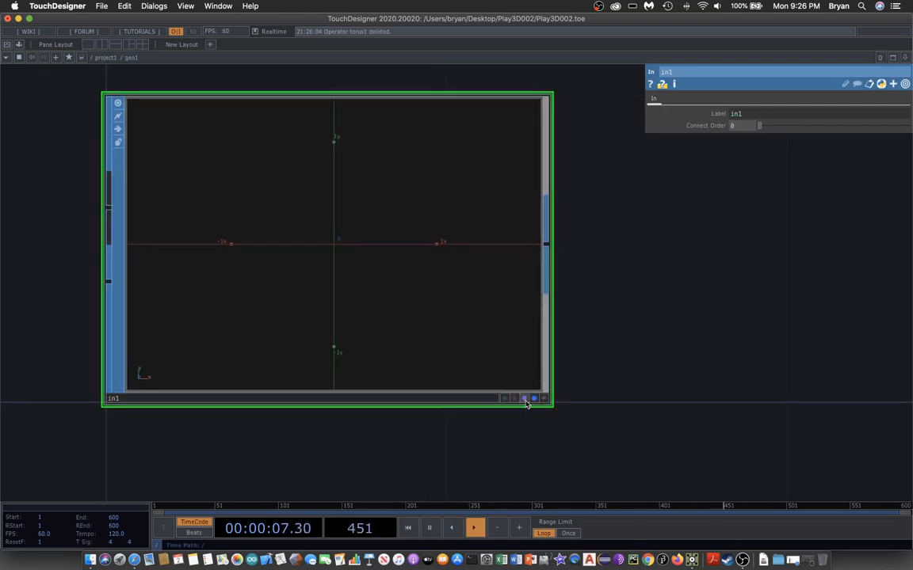
drag(618, 346, 616, 344)
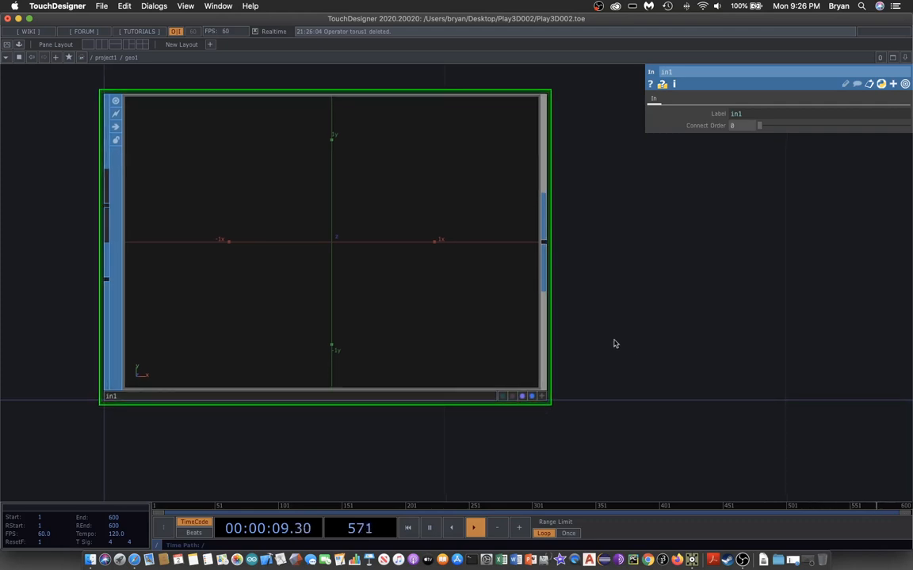
click(101, 57)
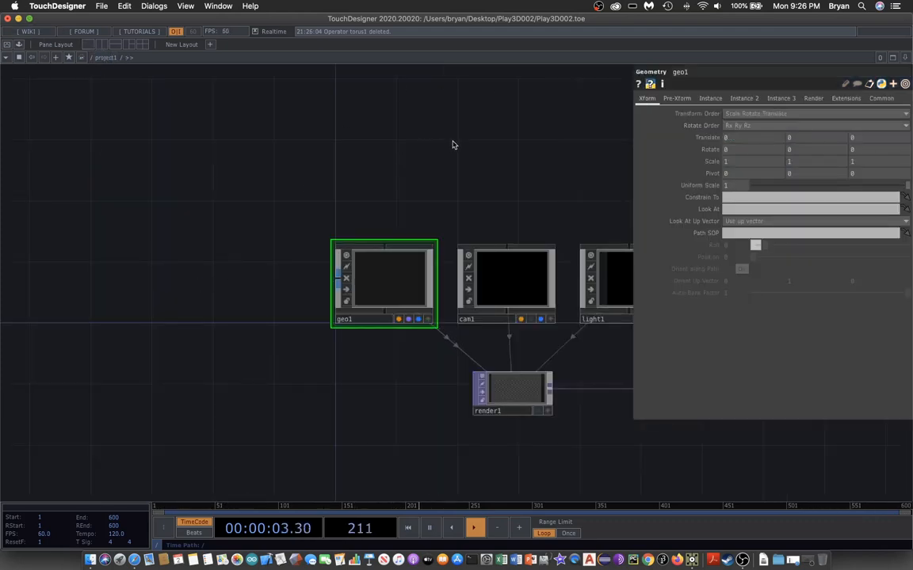
- Add a Rectangle SOP to the left of the geo1 component in project1
key(p)
drag(393, 147, 421, 191)
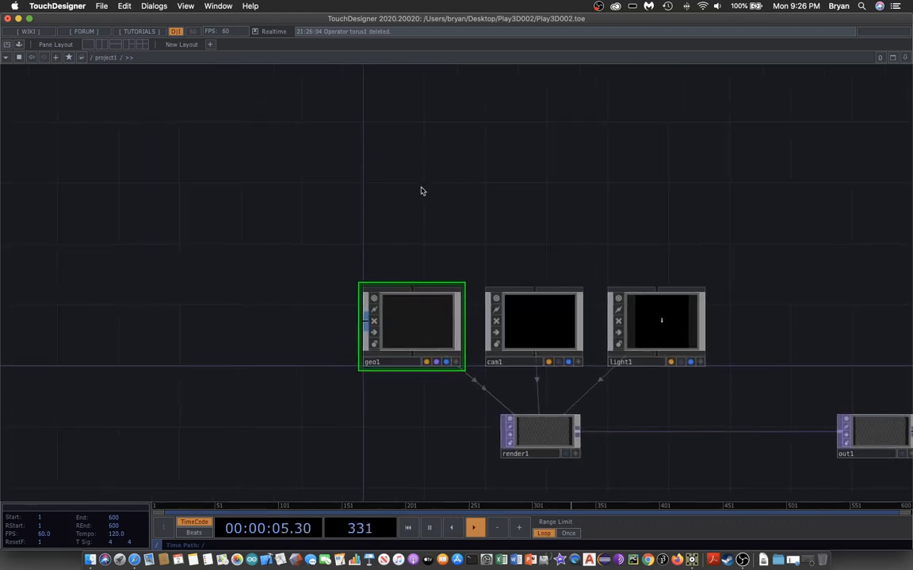
key(Tab)
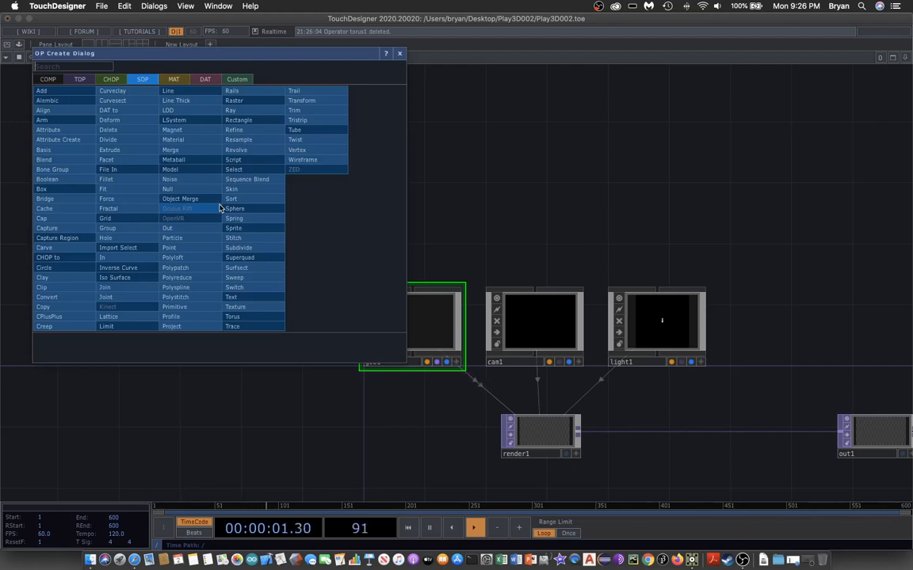
click(245, 120)
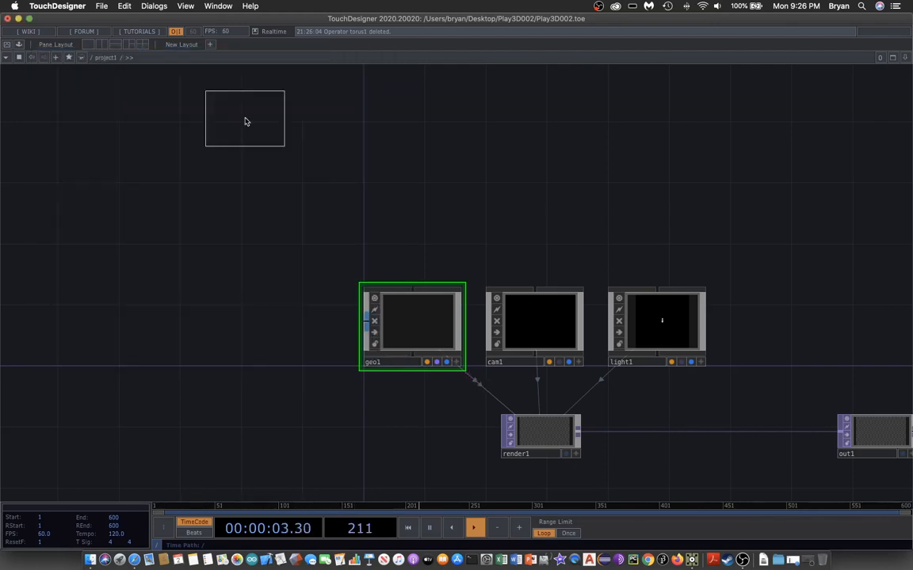
click(117, 230)
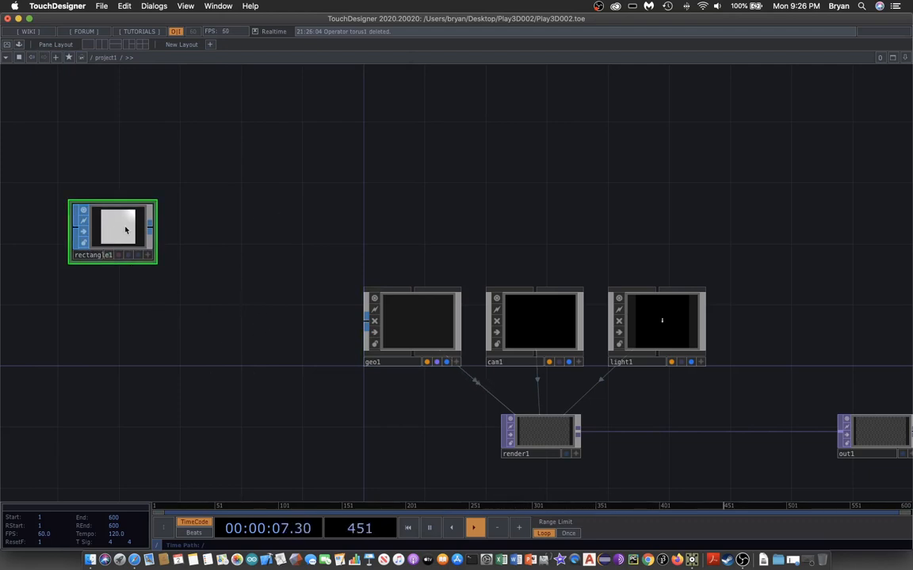
- Set the size of rectangle1 to 1.6 by 0.9
key(p)
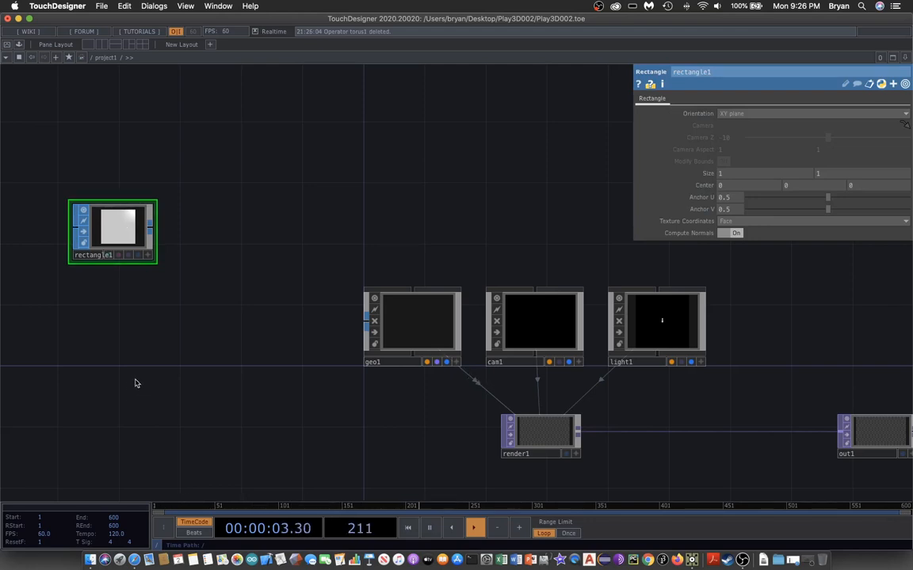
drag(129, 380, 195, 375)
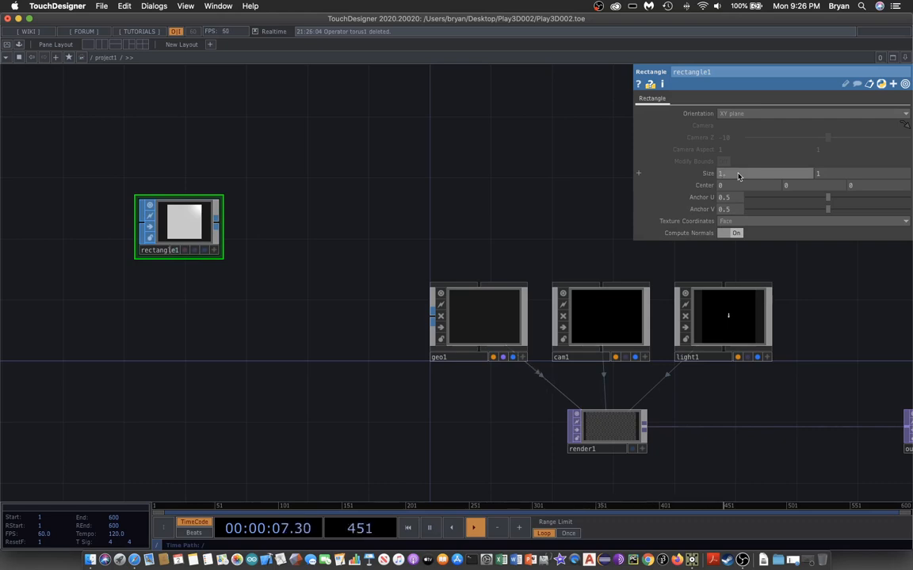
key(Return)
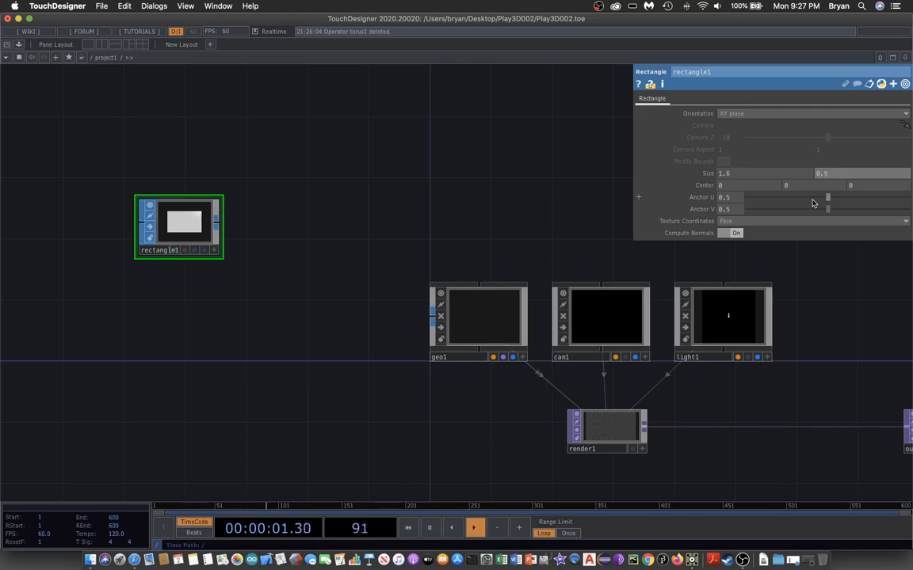
text(0.9)
key(Return)
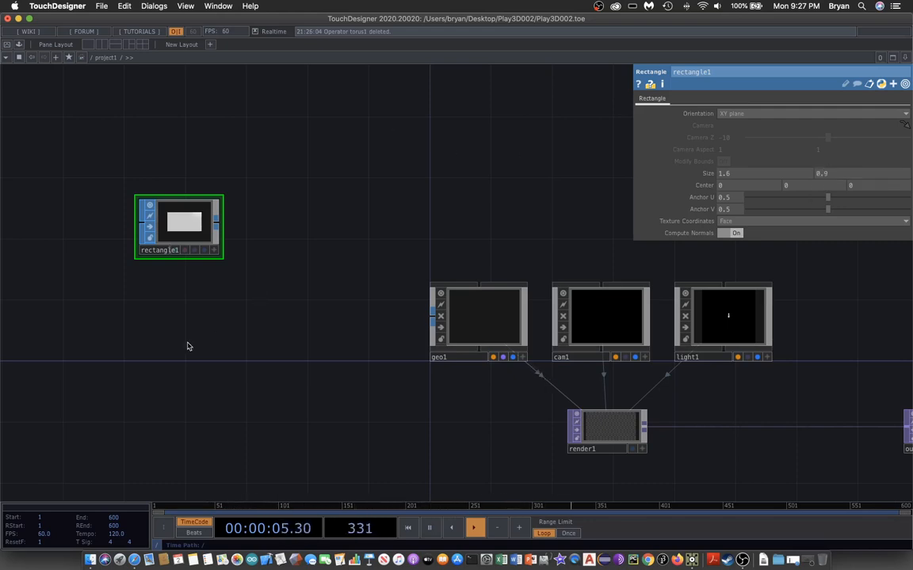
- Connect rectangle1's output to geo1's input and place rectangle1 level with geo1
drag(190, 344, 218, 344)
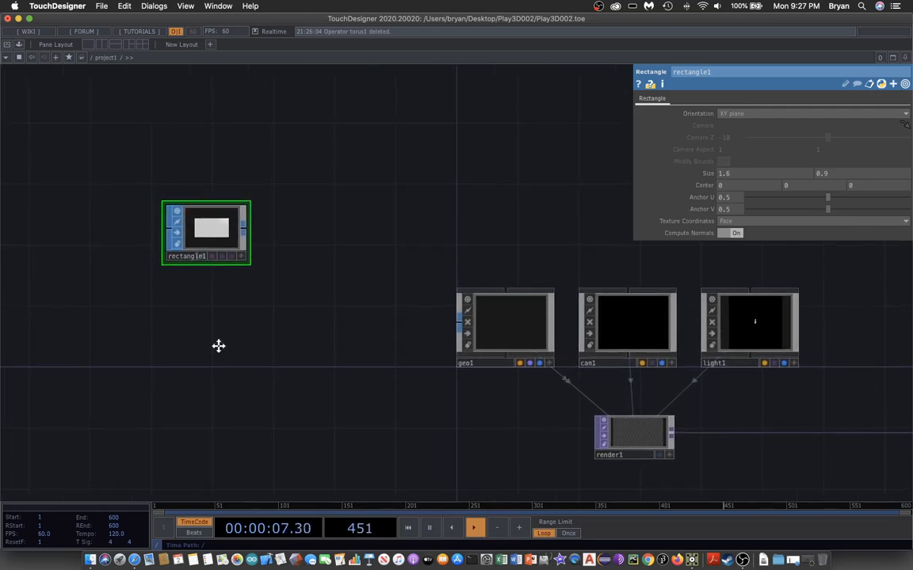
drag(208, 222, 146, 222)
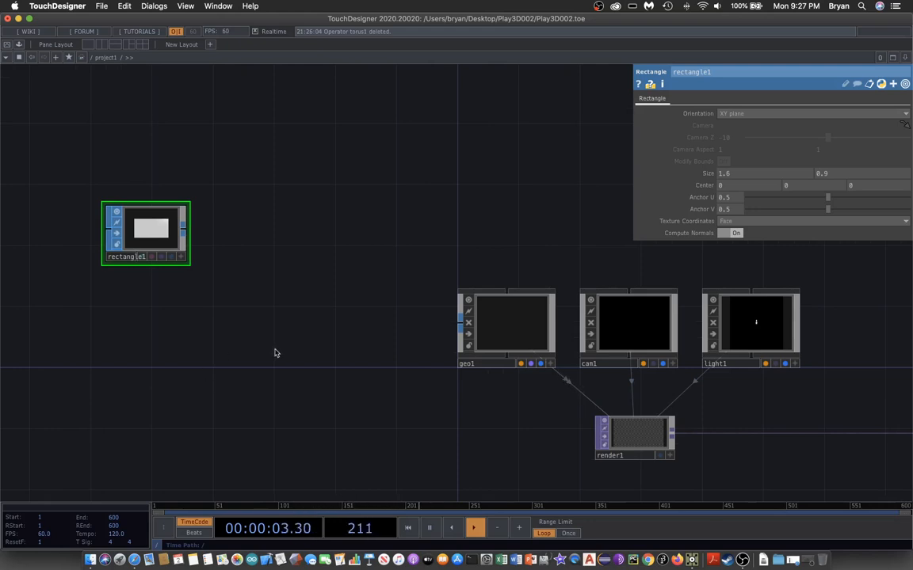
drag(301, 381, 238, 356)
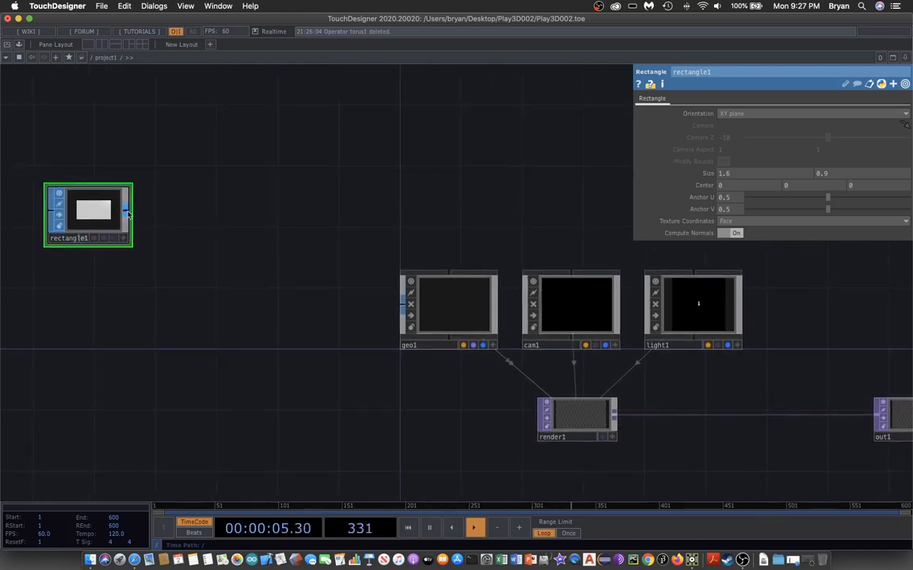
drag(127, 213, 402, 304)
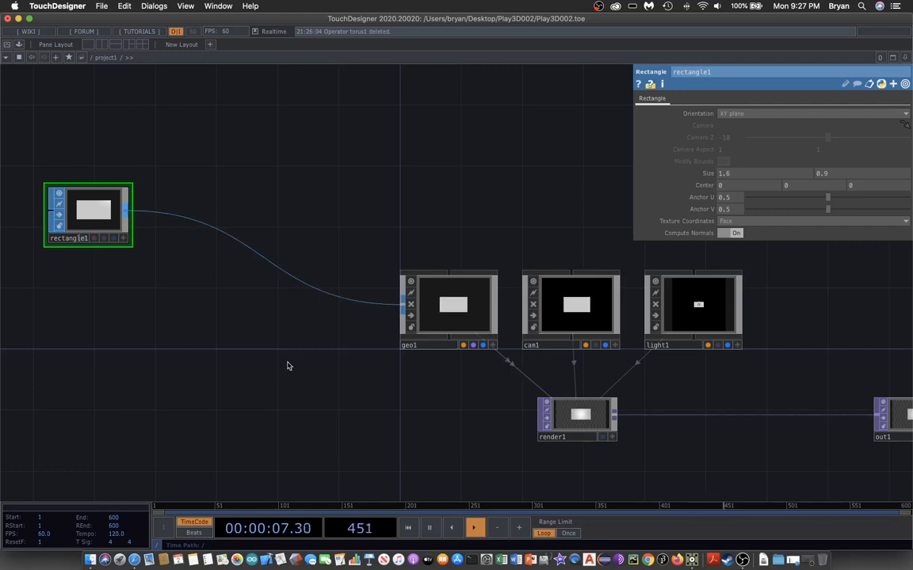
drag(85, 211, 236, 303)
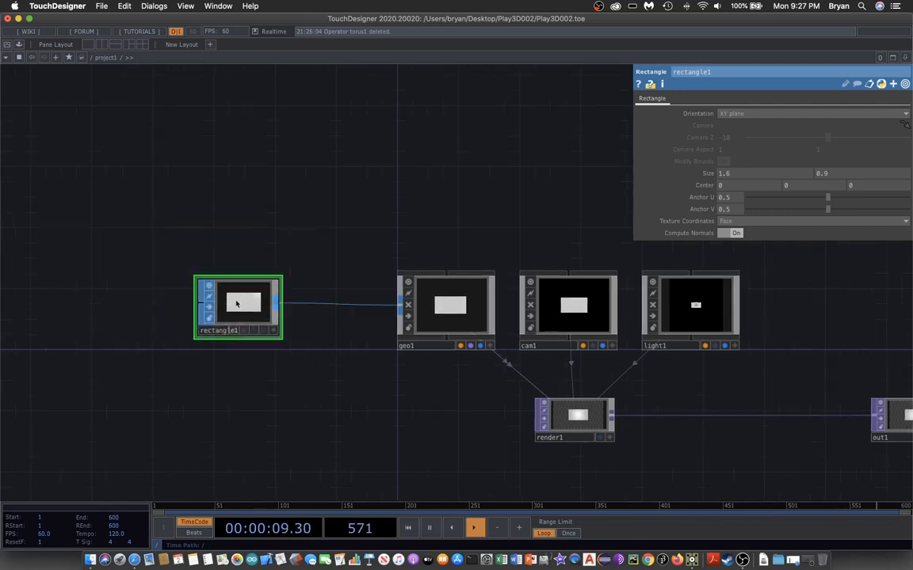
- Add a Phong material below the geo1 component, left of render1
drag(436, 203, 337, 94)
drag(333, 384, 332, 382)
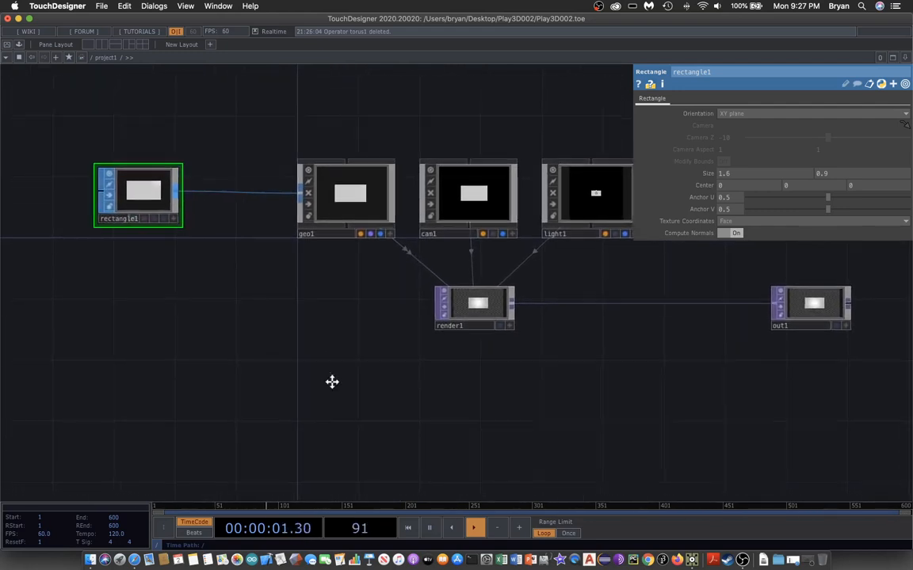
scroll(332, 382, down, 2)
key(Tab)
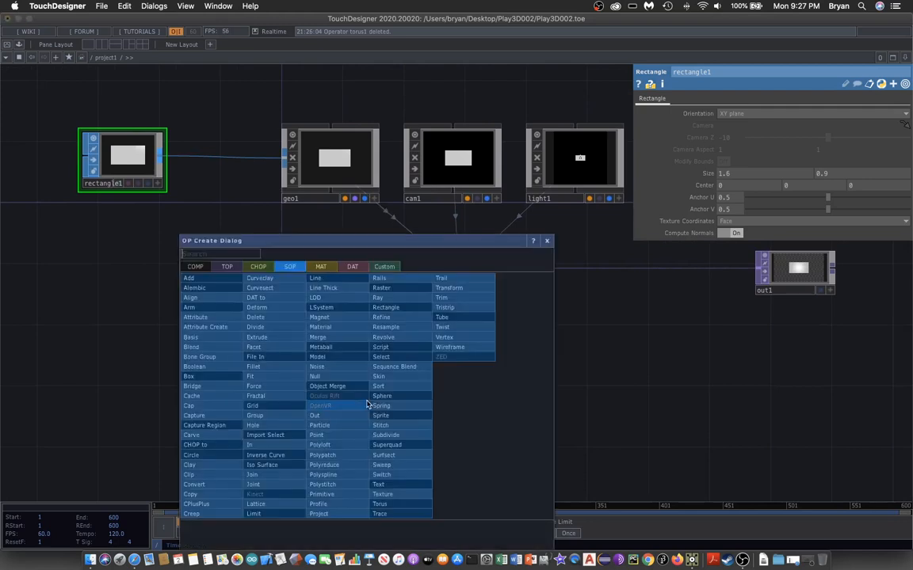
click(321, 267)
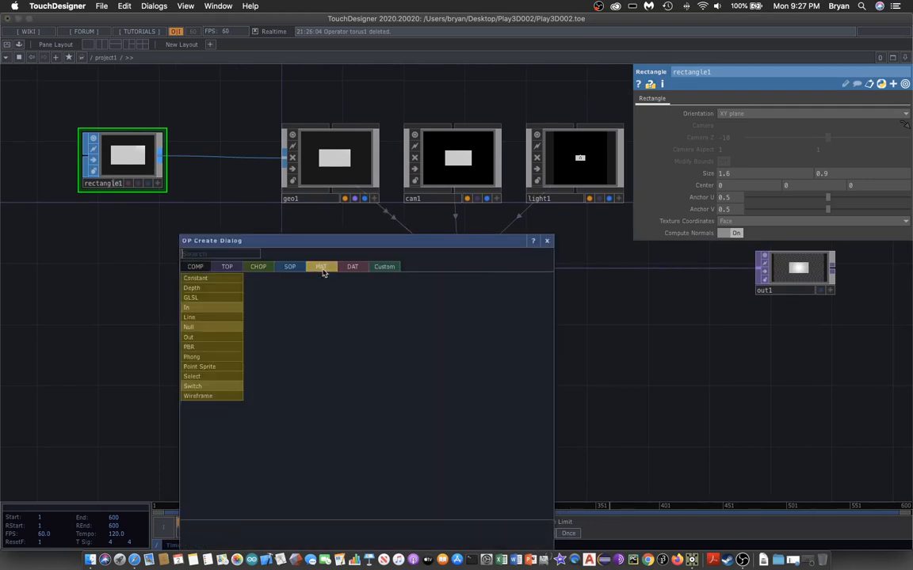
click(223, 357)
click(273, 283)
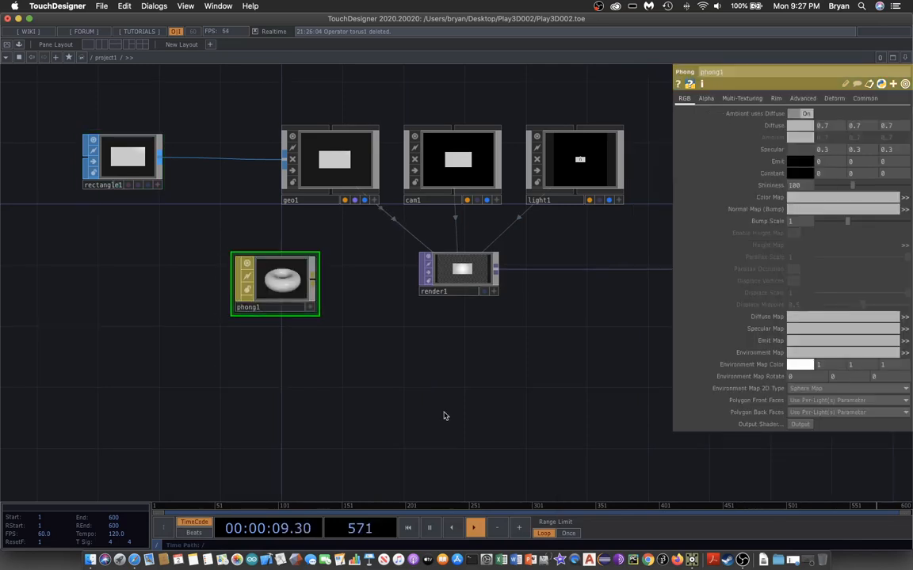
- Assign phong1 as the render material of geo1
click(337, 164)
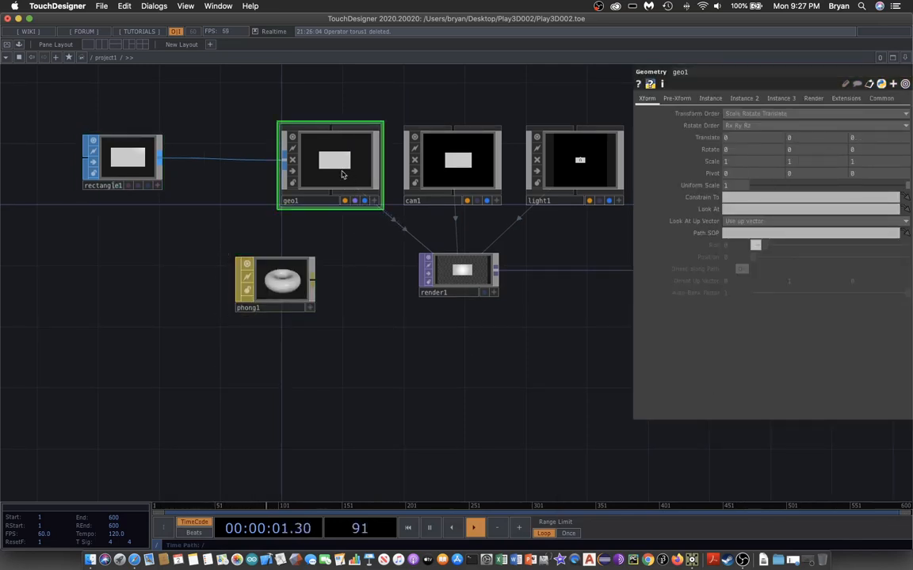
click(813, 100)
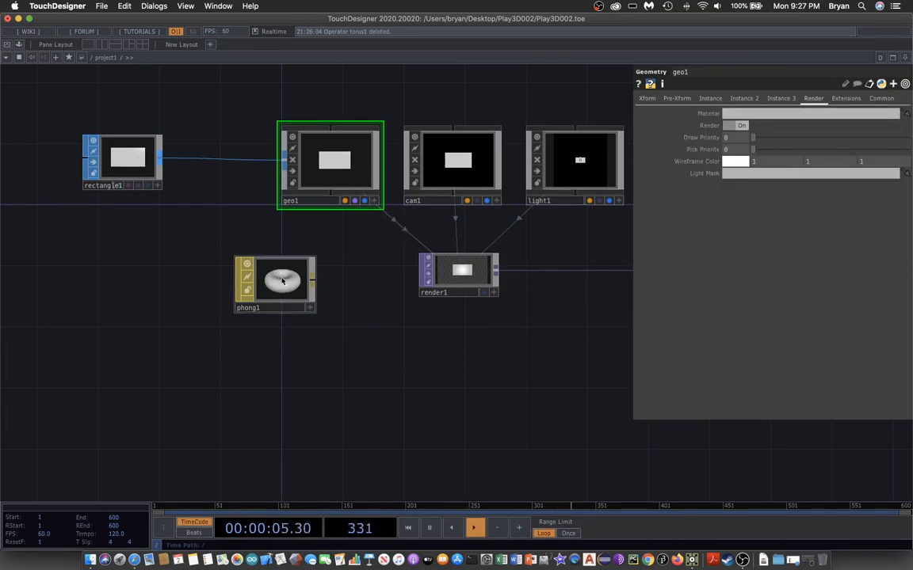
drag(283, 280, 740, 115)
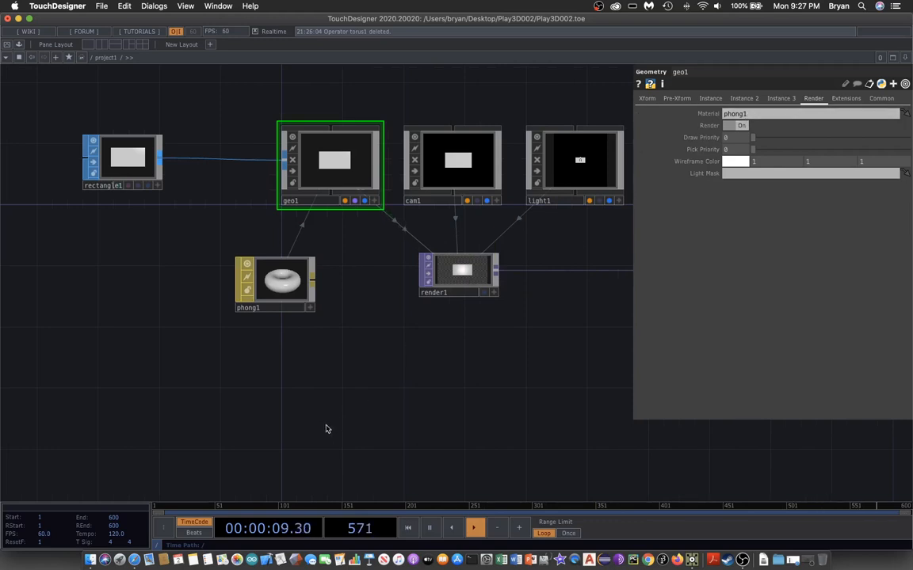
- Set the diffuse color of phong1 to white and close the color picker
click(273, 275)
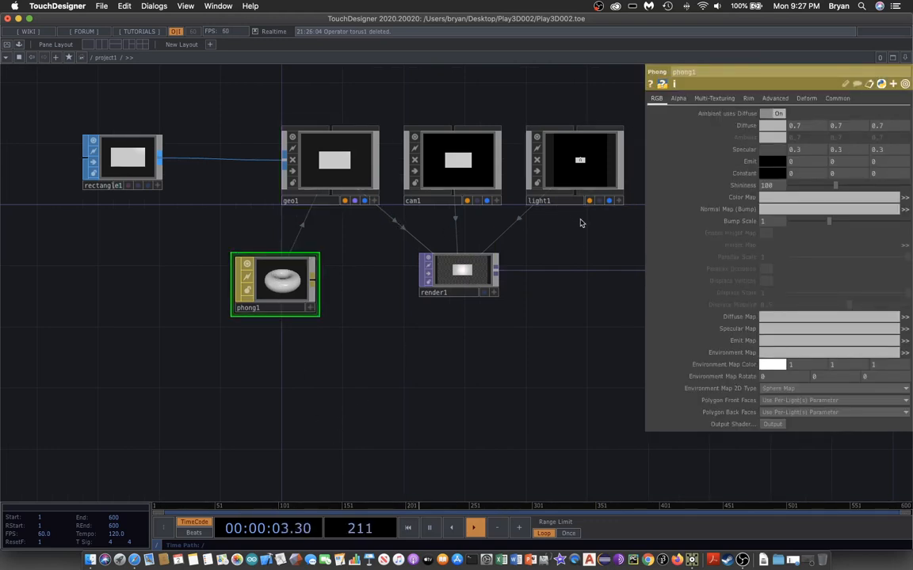
click(779, 127)
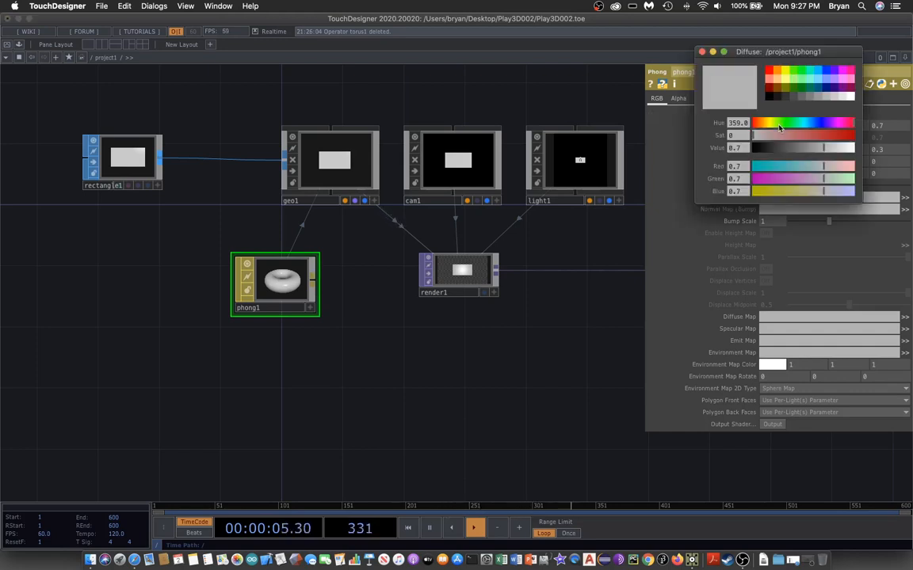
click(852, 97)
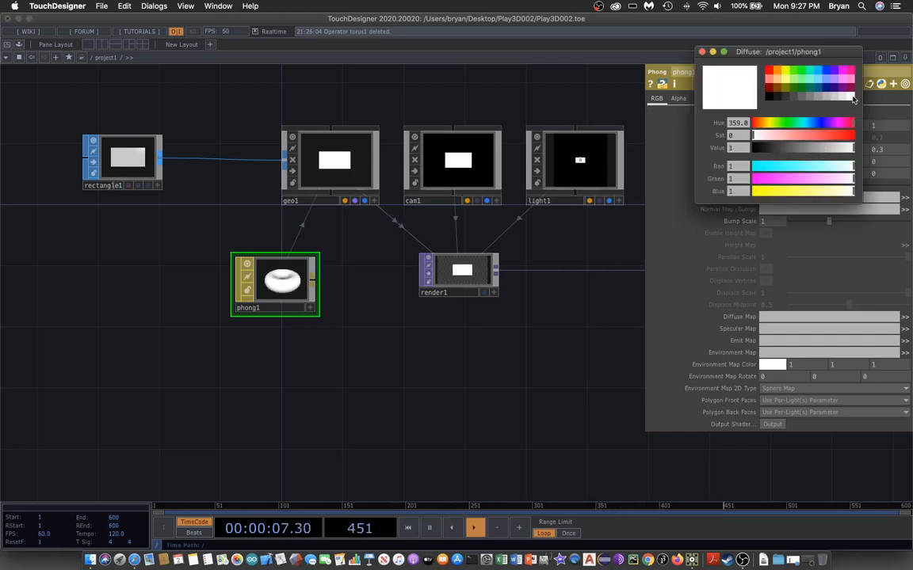
click(703, 53)
- View geo1 in a separate viewer window, rotate the view around the rectangle, and close the viewer
drag(520, 365, 492, 385)
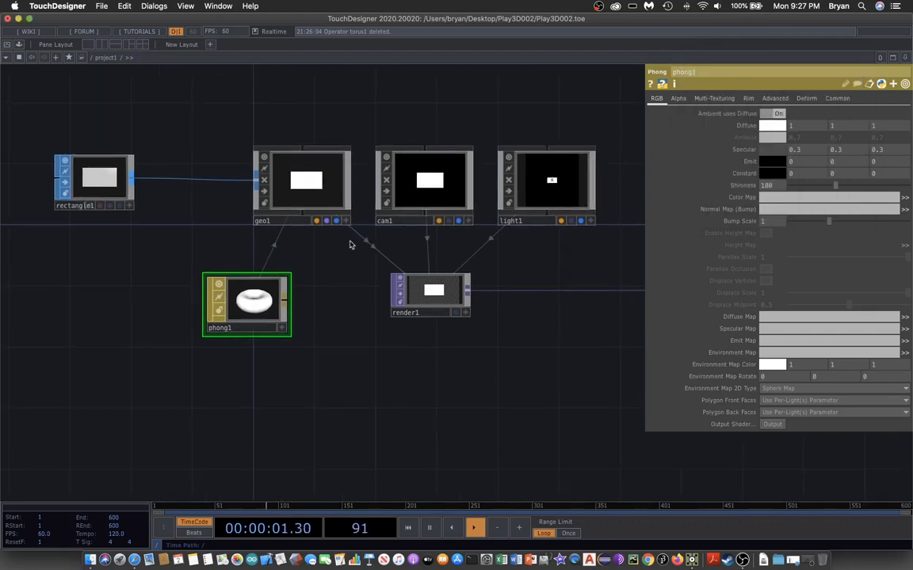
right_click(320, 180)
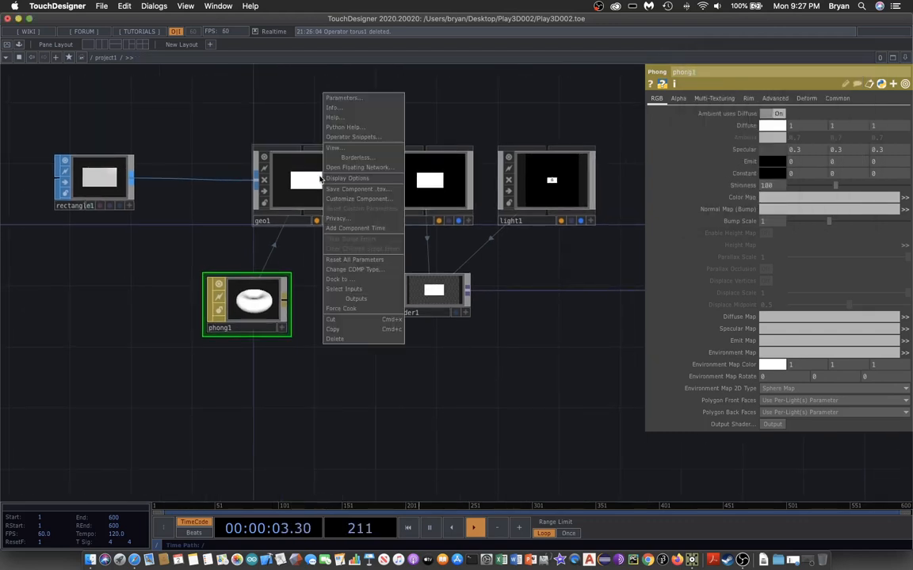
click(333, 135)
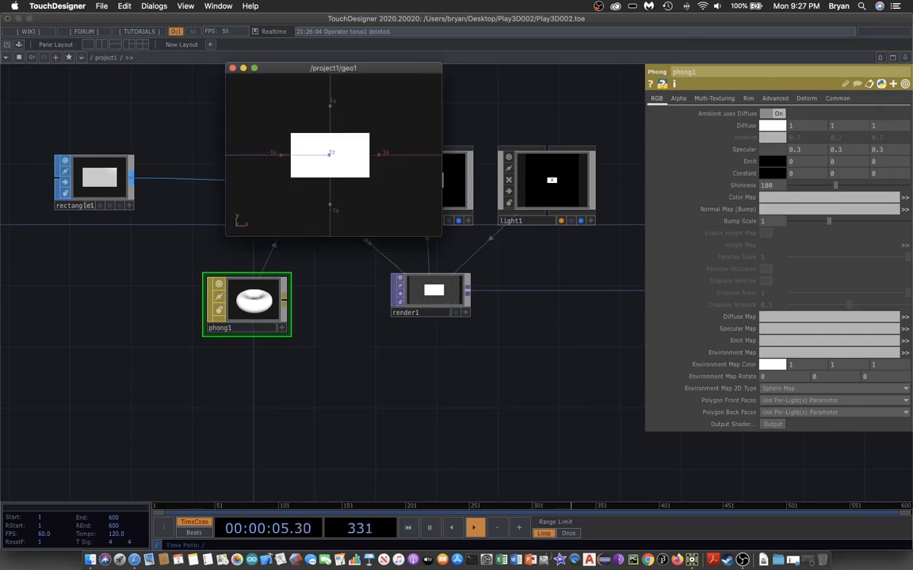
drag(332, 152, 309, 135)
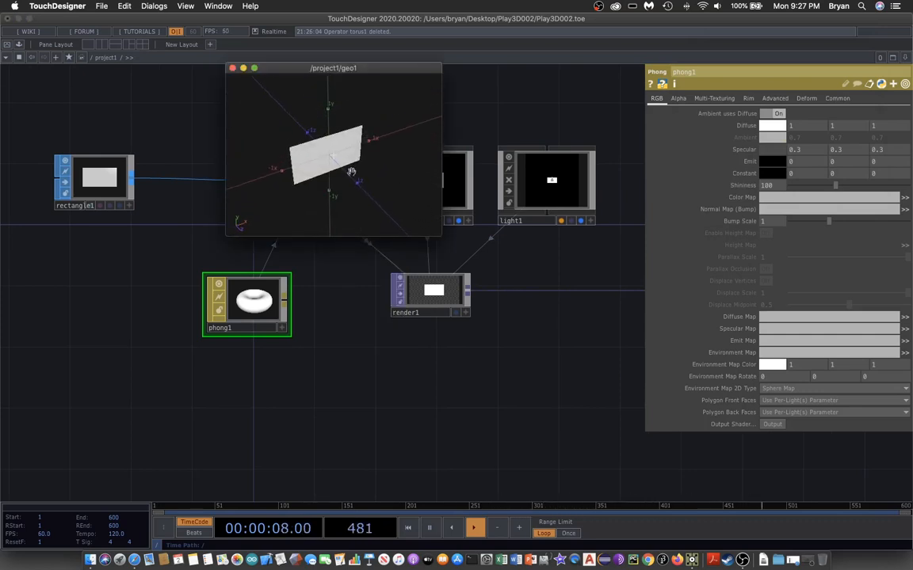
click(233, 68)
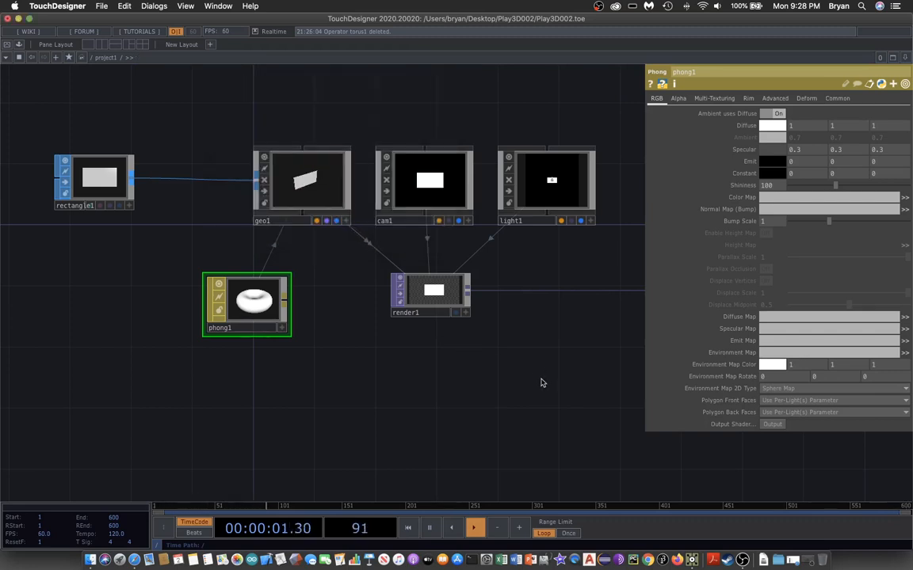
- Hide the parameters and preview out1 as the network background, then turn its display off again
key(p)
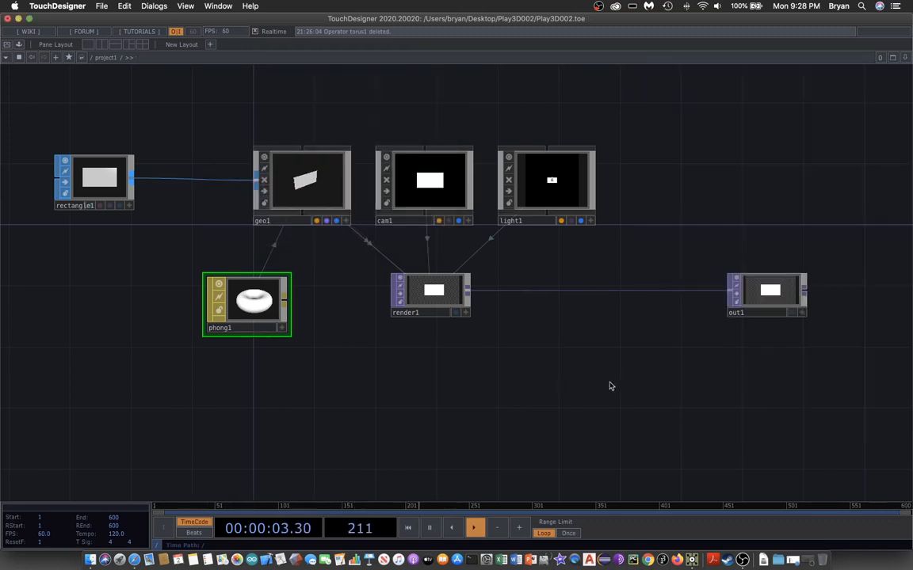
drag(611, 386, 646, 404)
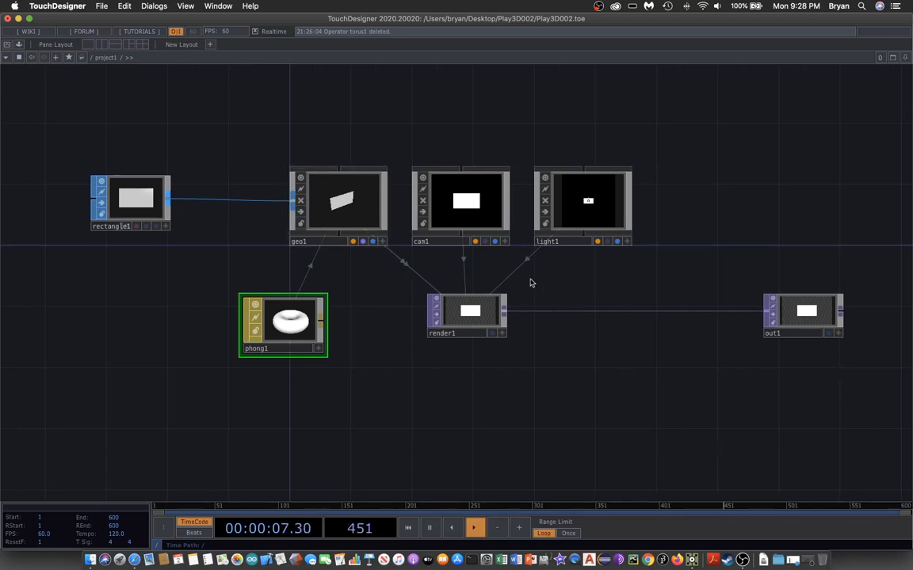
click(828, 334)
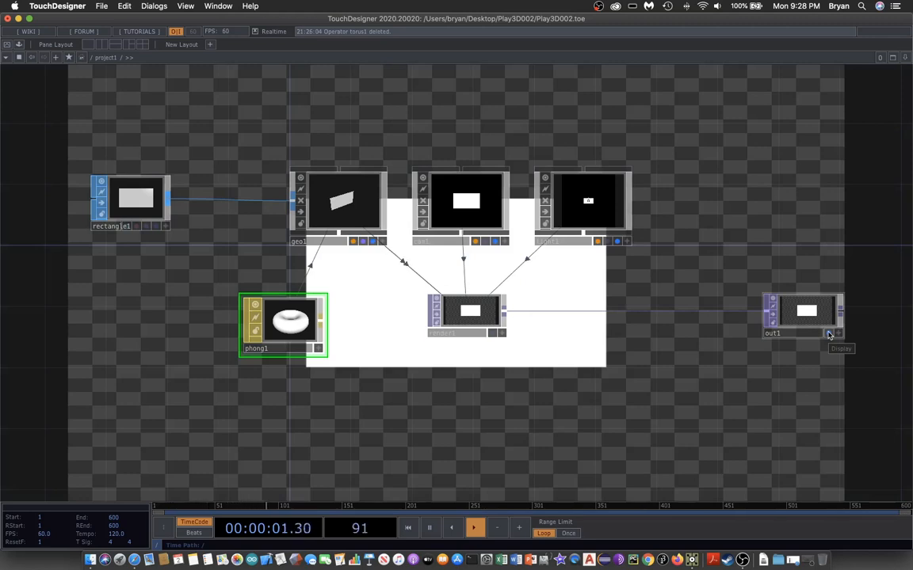
click(828, 336)
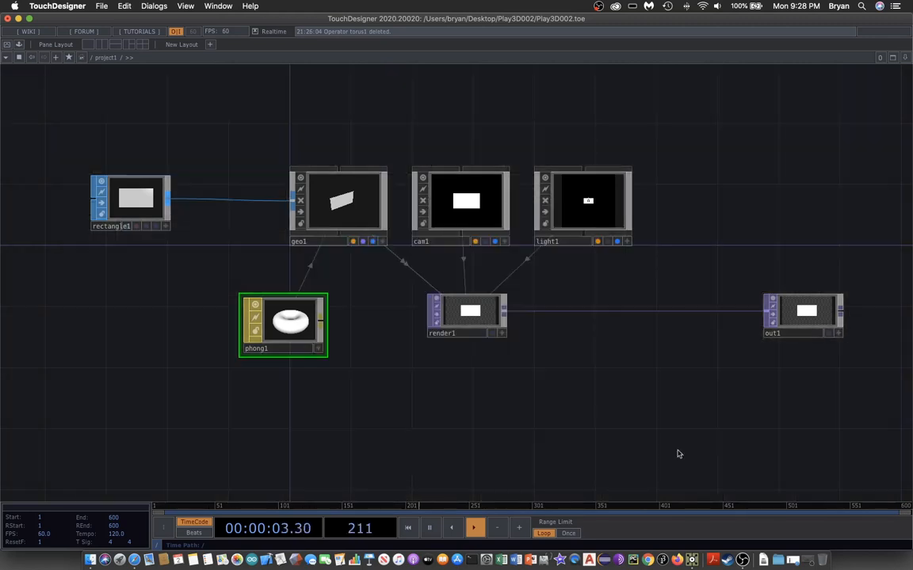
- Set the rotation of geo1 to -20 on X and 30 on Y
scroll(607, 403, up, 3)
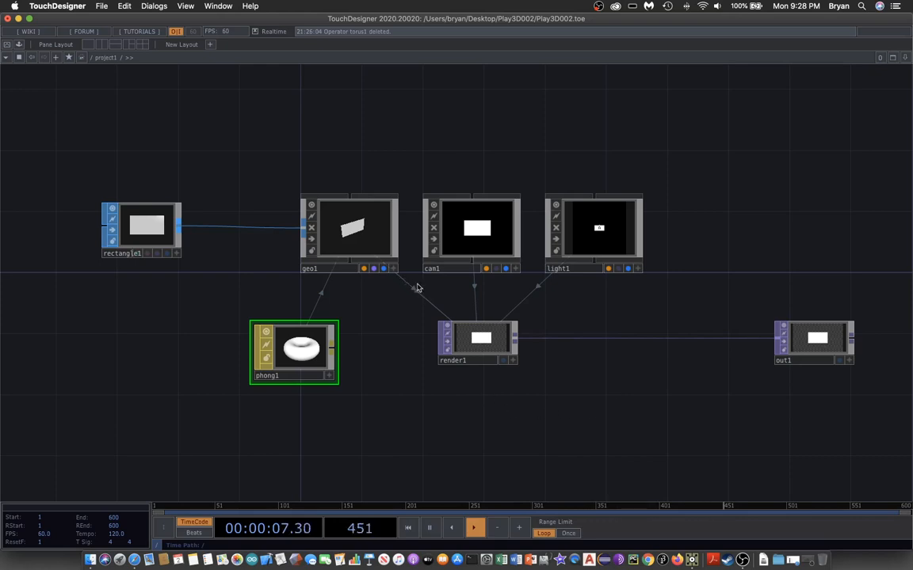
click(356, 228)
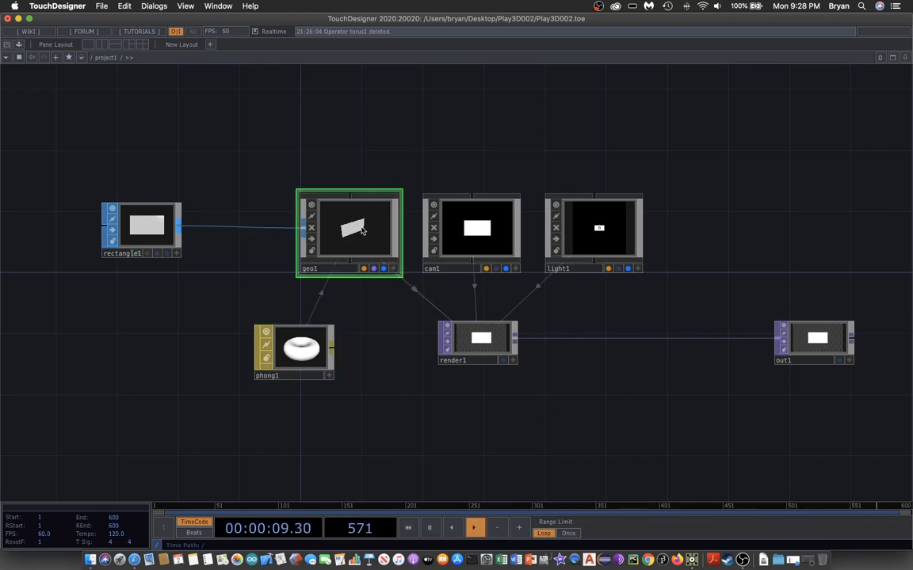
key(p)
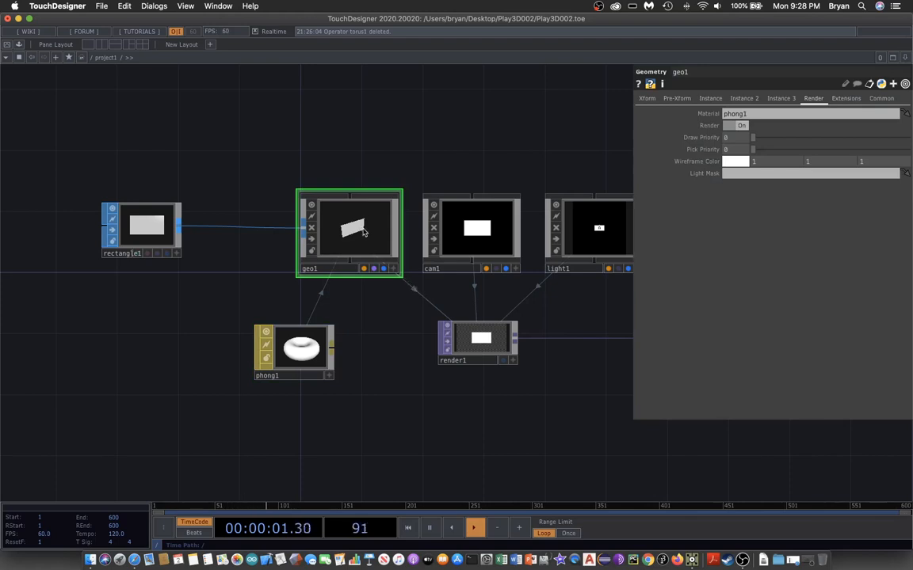
click(648, 101)
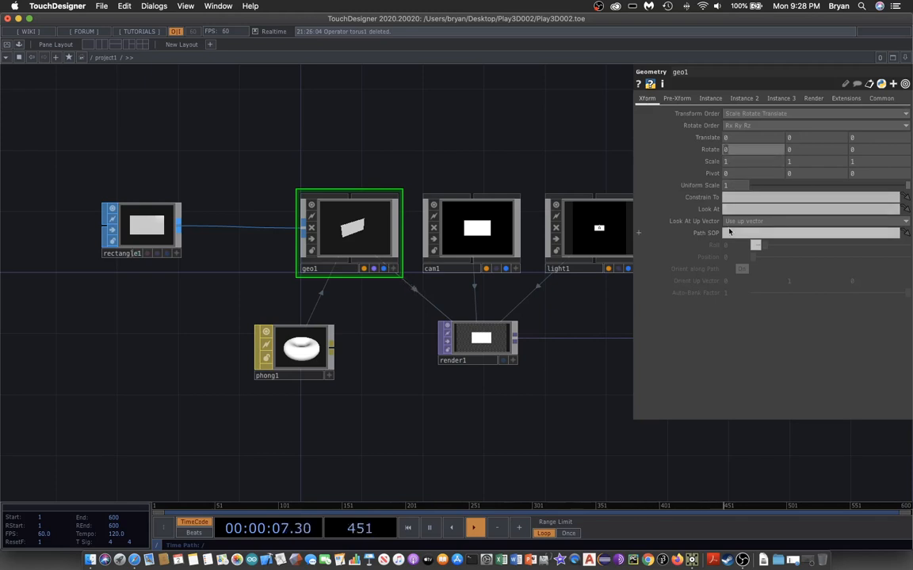
text(-20)
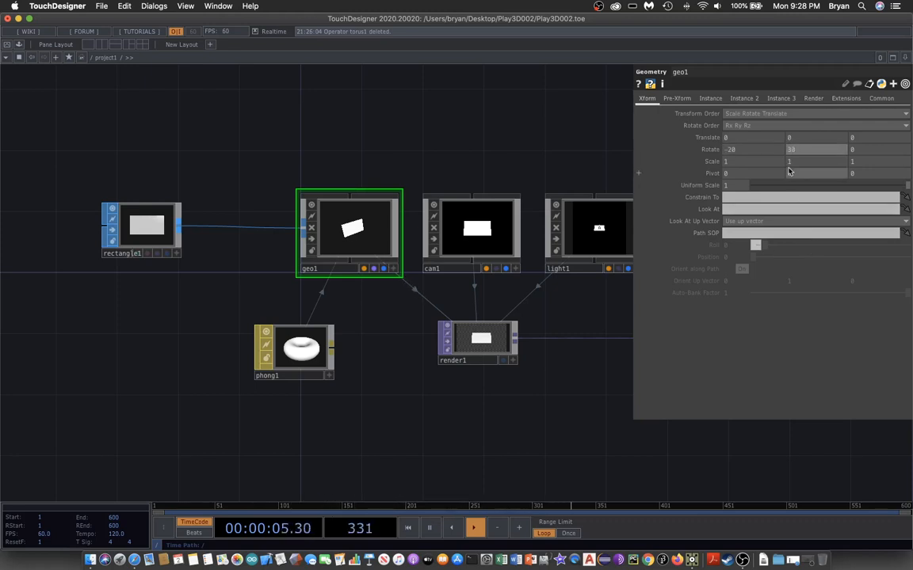
- Preview out1 as the network background and turn its display off again
drag(473, 392, 222, 366)
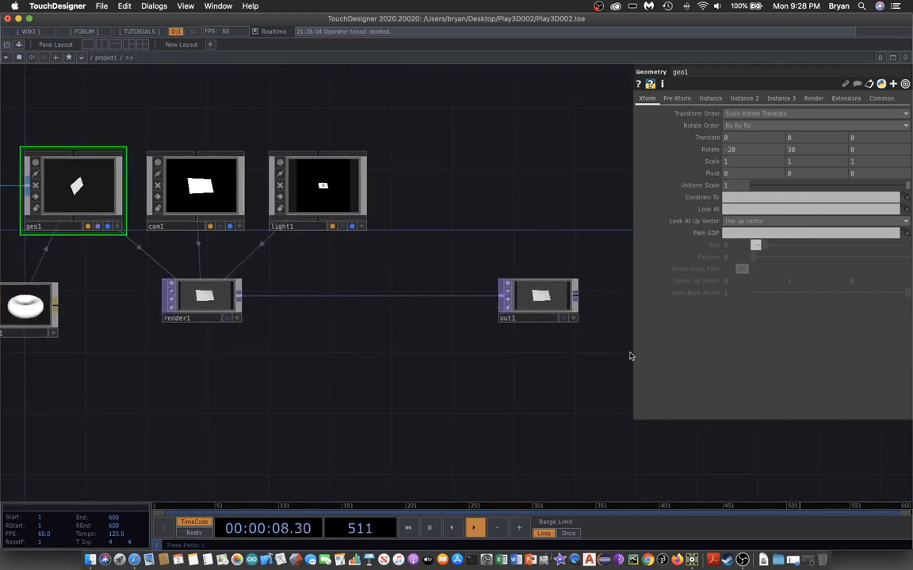
click(563, 318)
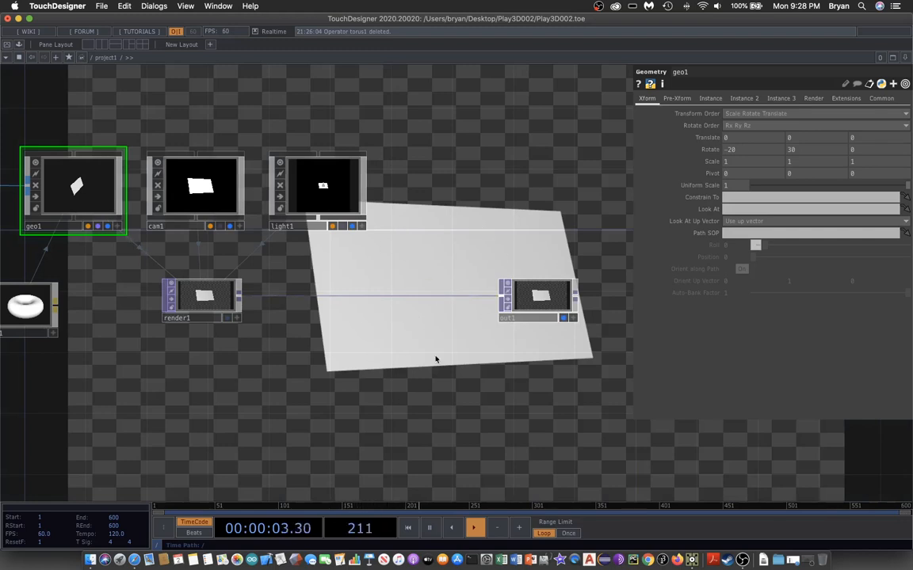
click(565, 319)
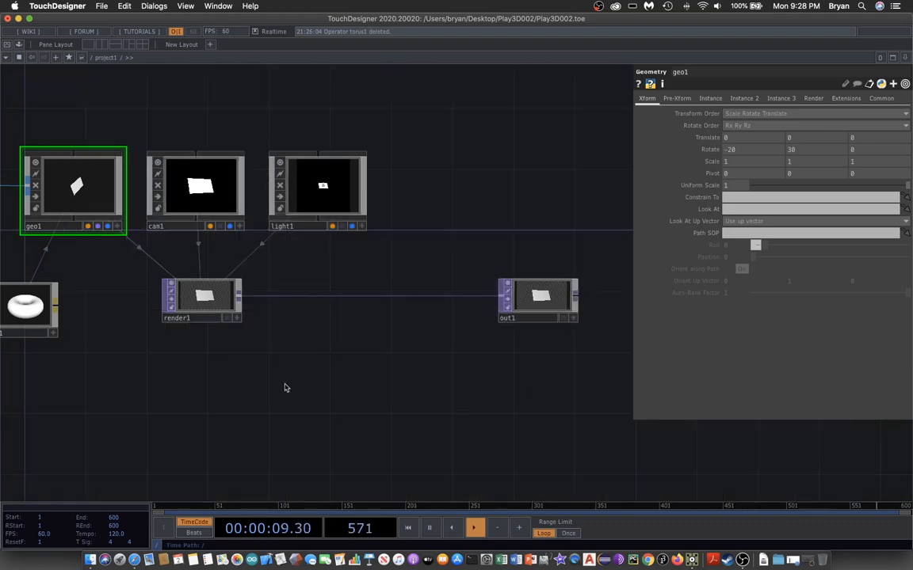
- Add a Video Device In TOP to the network, below and to the left of phong1
drag(182, 375, 454, 410)
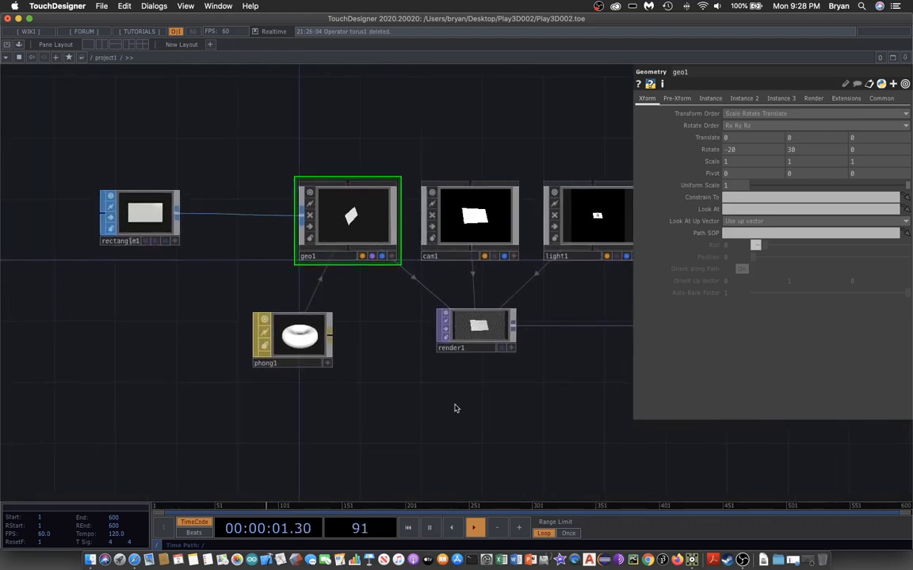
drag(310, 435, 286, 377)
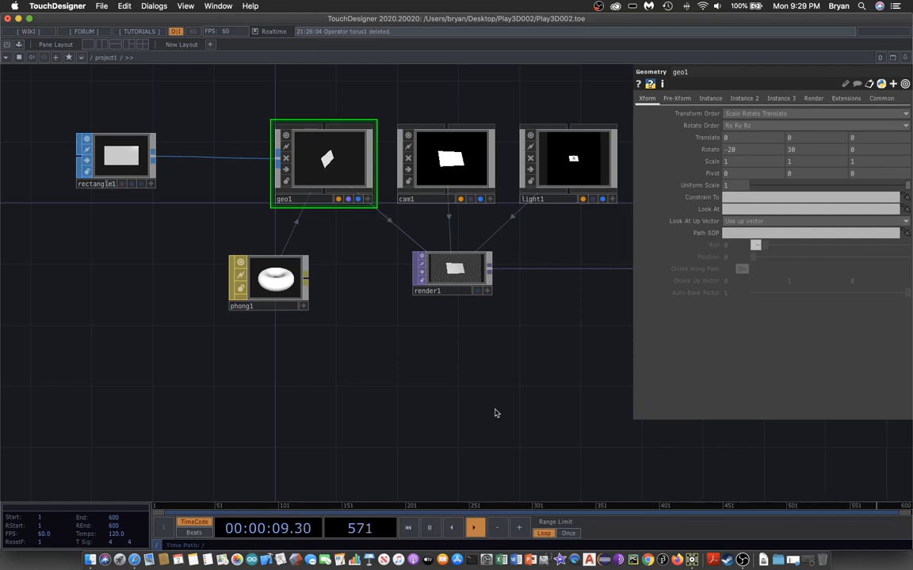
drag(489, 407, 471, 396)
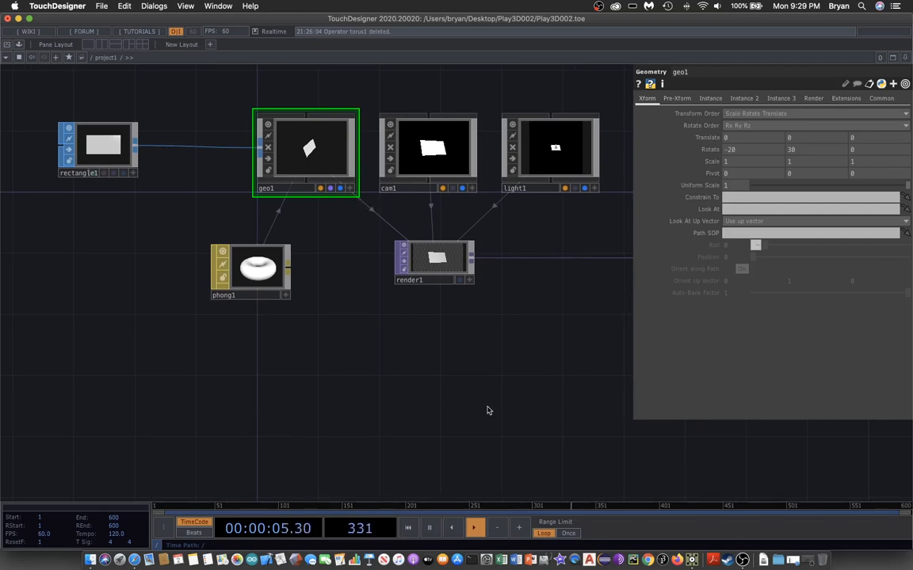
key(Tab)
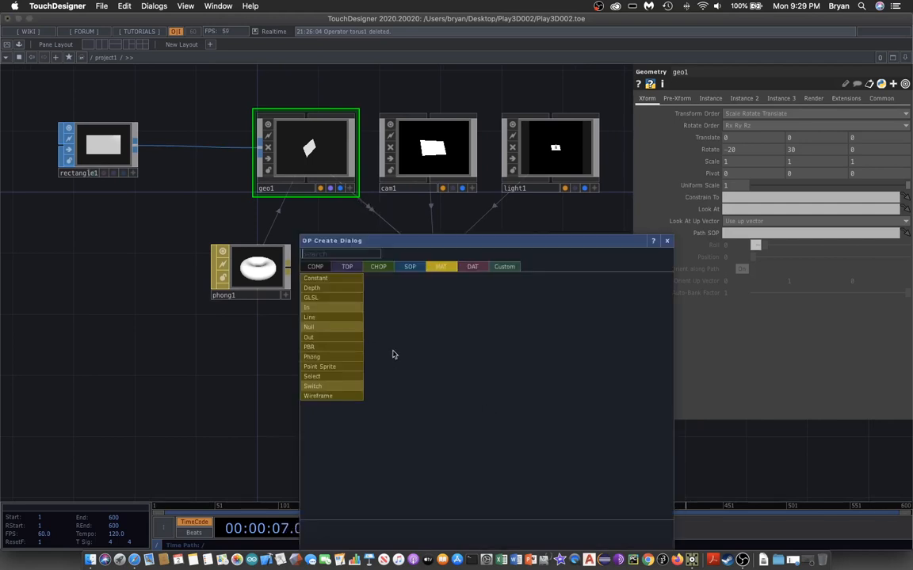
click(348, 269)
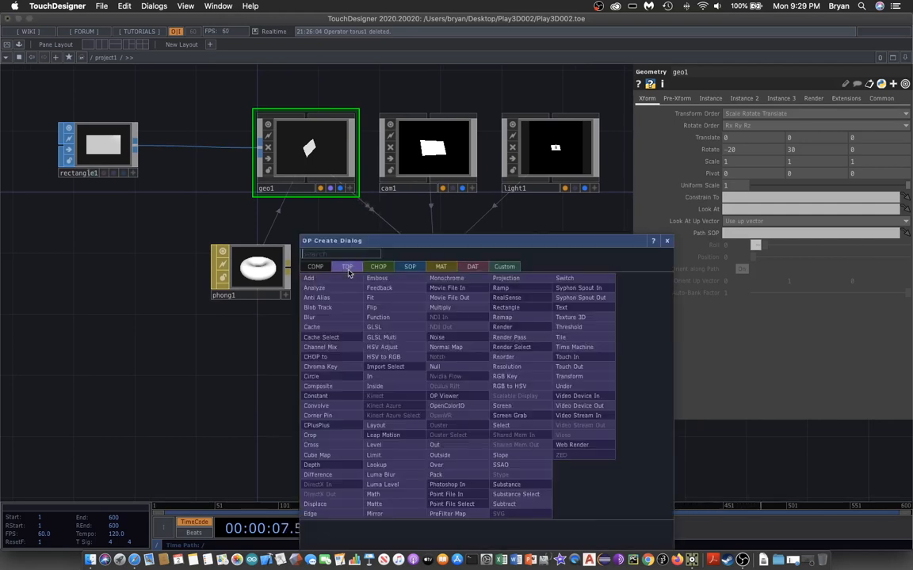
click(590, 397)
click(117, 367)
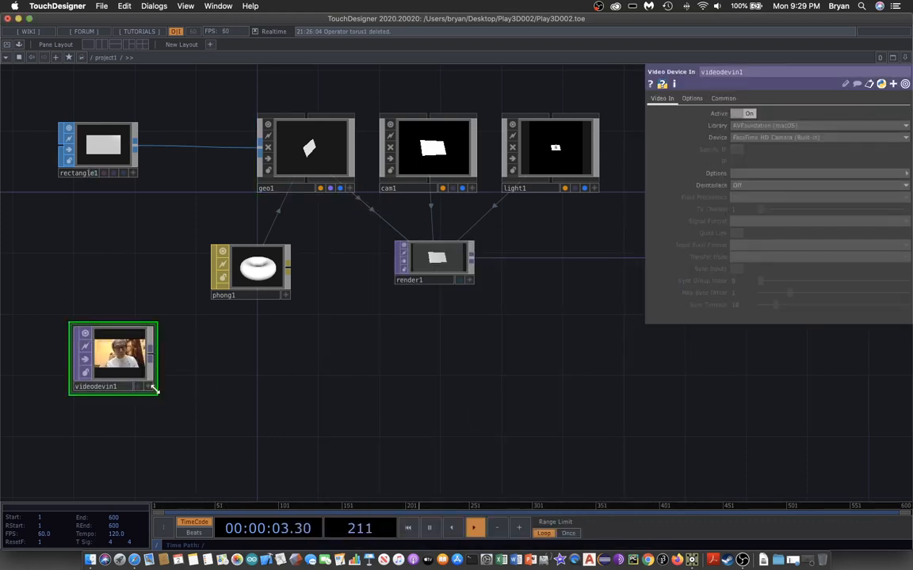
- Preview videodevin1 briefly as the network background and move the node directly beneath phong1
click(139, 386)
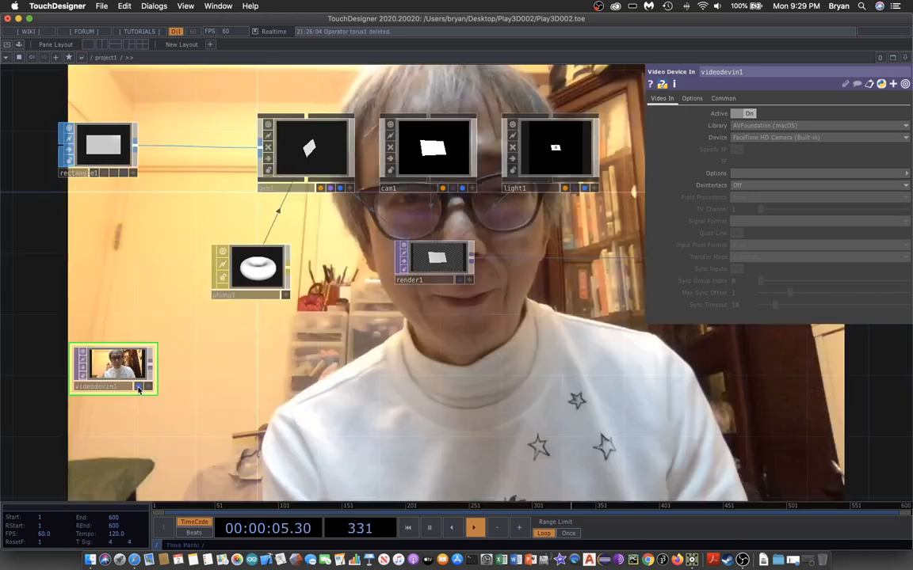
click(139, 387)
scroll(198, 428, down, 2)
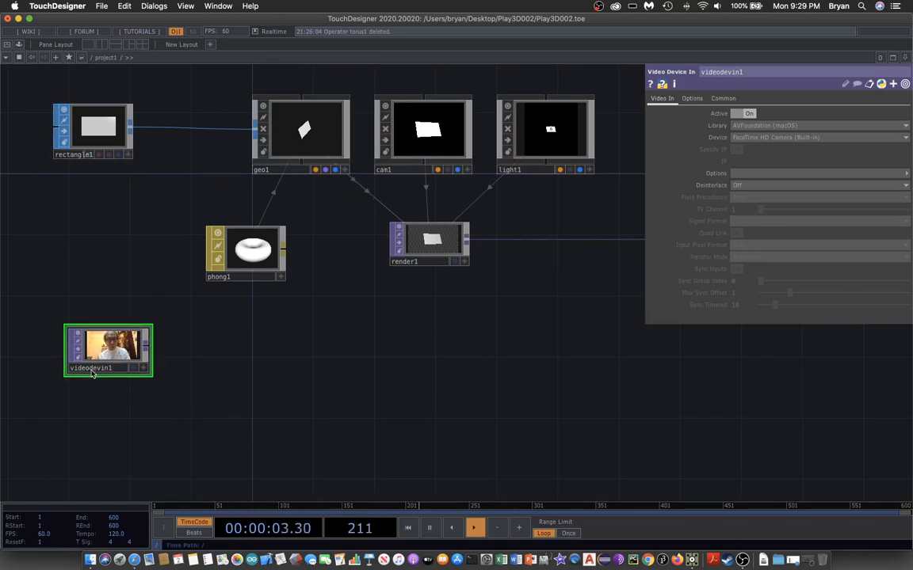
drag(101, 355, 240, 340)
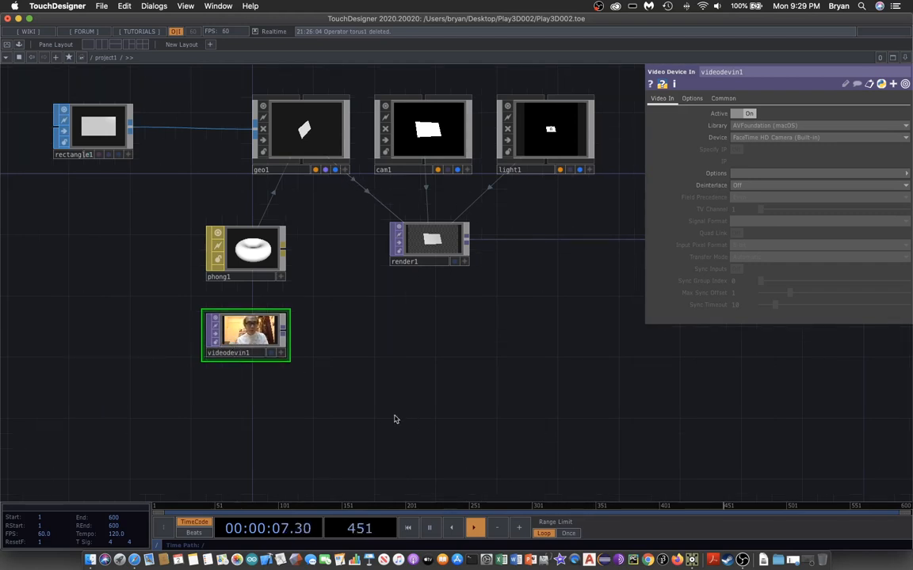
- Assign videodevin1 as the color map of phong1
click(257, 250)
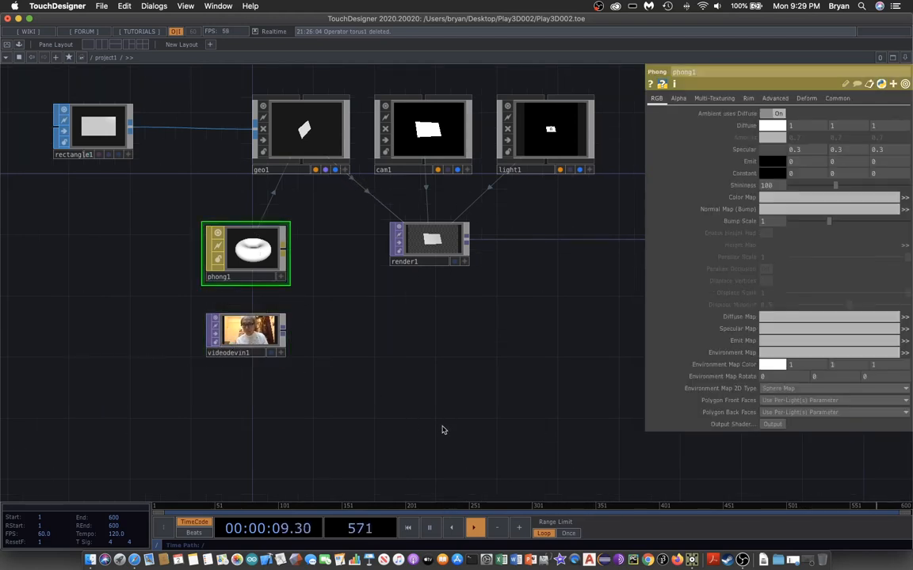
drag(434, 420, 467, 422)
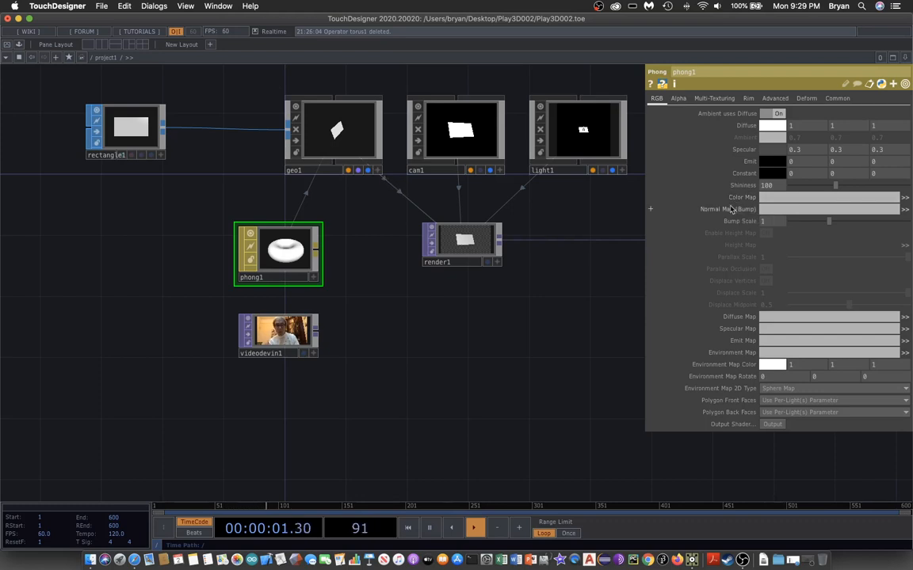
drag(274, 324, 709, 197)
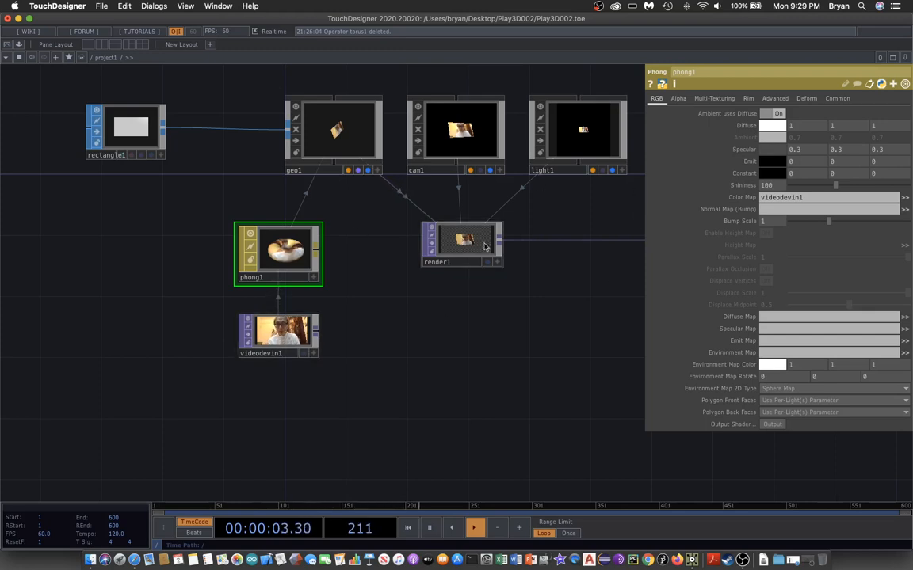
- Preview render1 as the network background, turn its display off again, and hide the parameters
drag(478, 365, 401, 393)
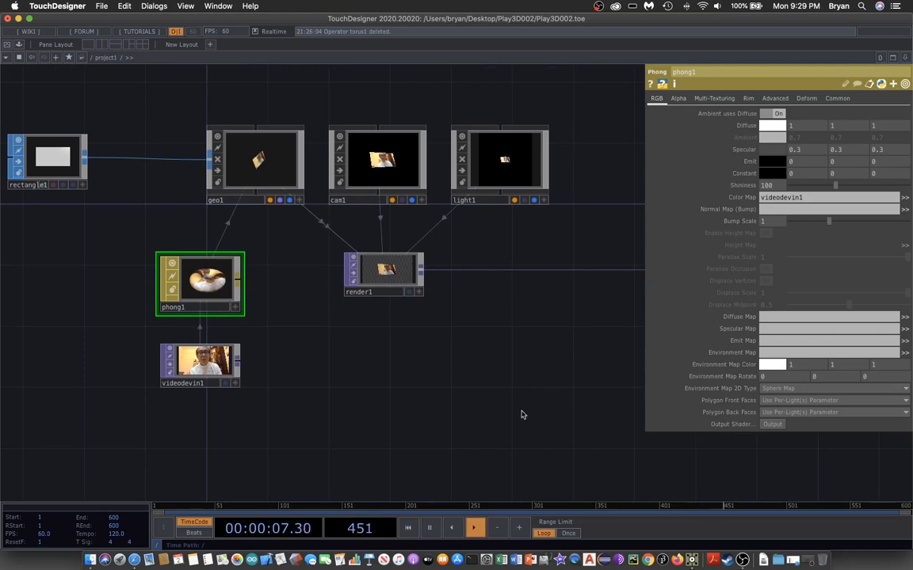
click(409, 292)
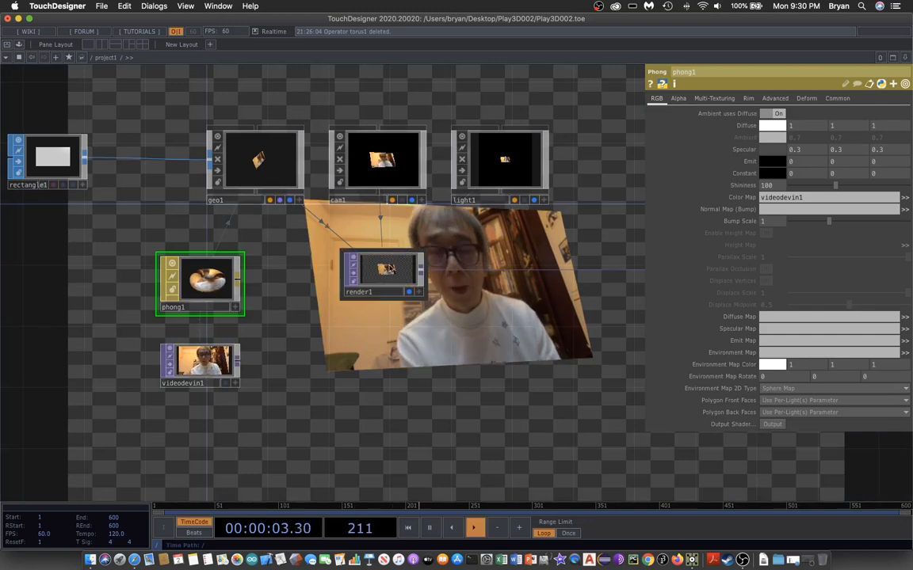
click(409, 292)
drag(519, 397, 488, 403)
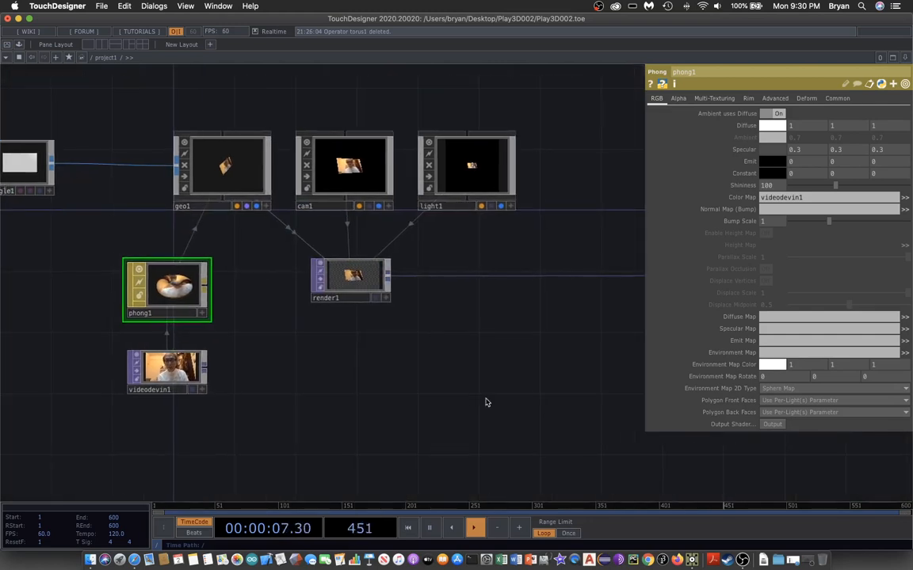
key(p)
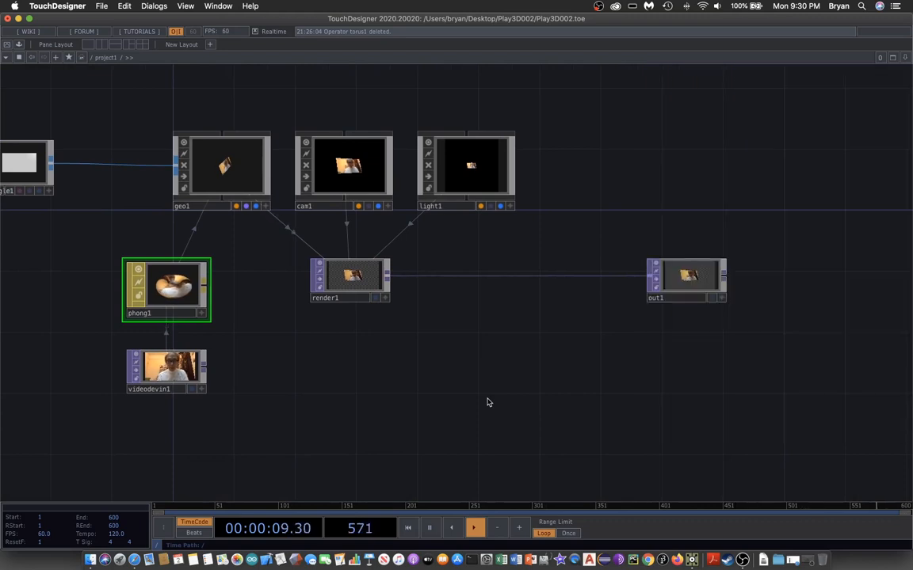
- Add a Beat CHOP in the empty network area above geo1
scroll(476, 402, up, 1)
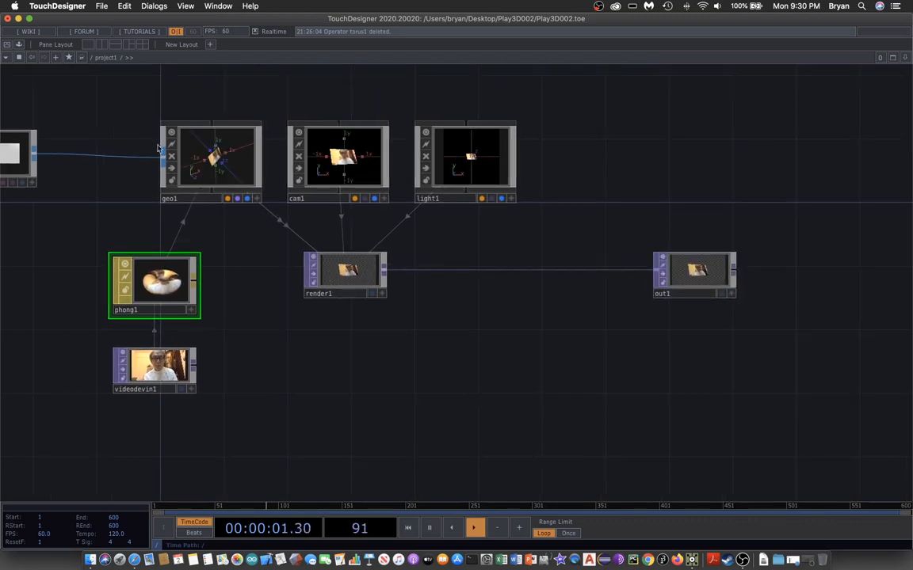
click(212, 151)
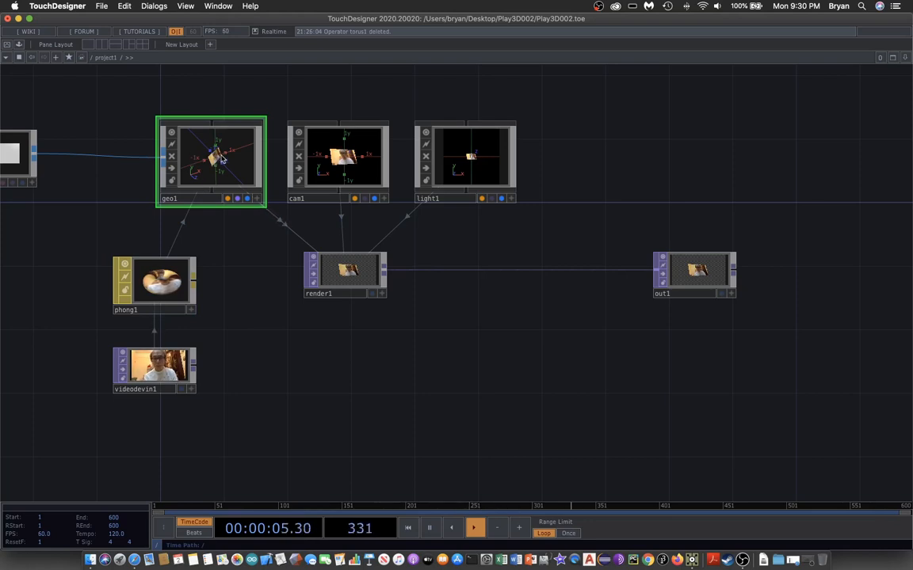
middle_drag(488, 324, 511, 467)
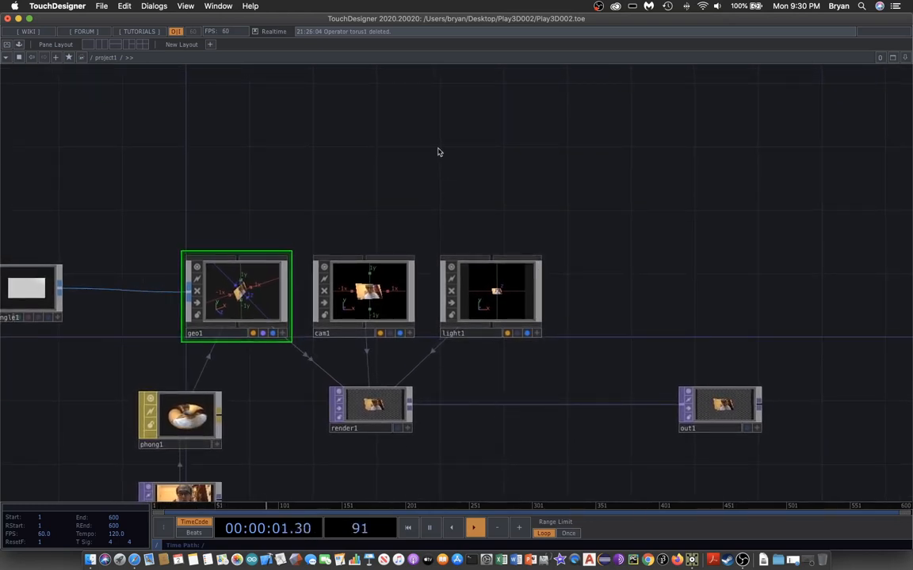
middle_drag(438, 151, 496, 156)
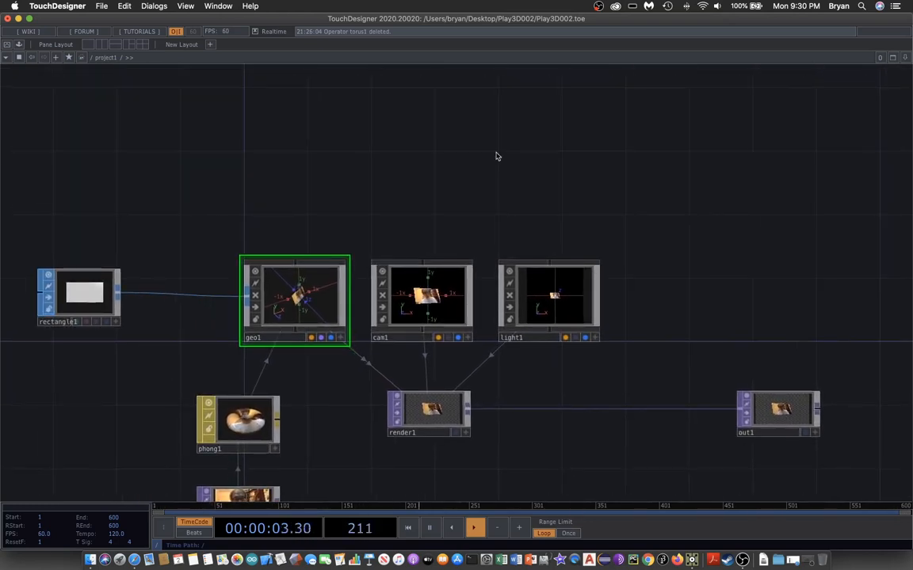
key(Tab)
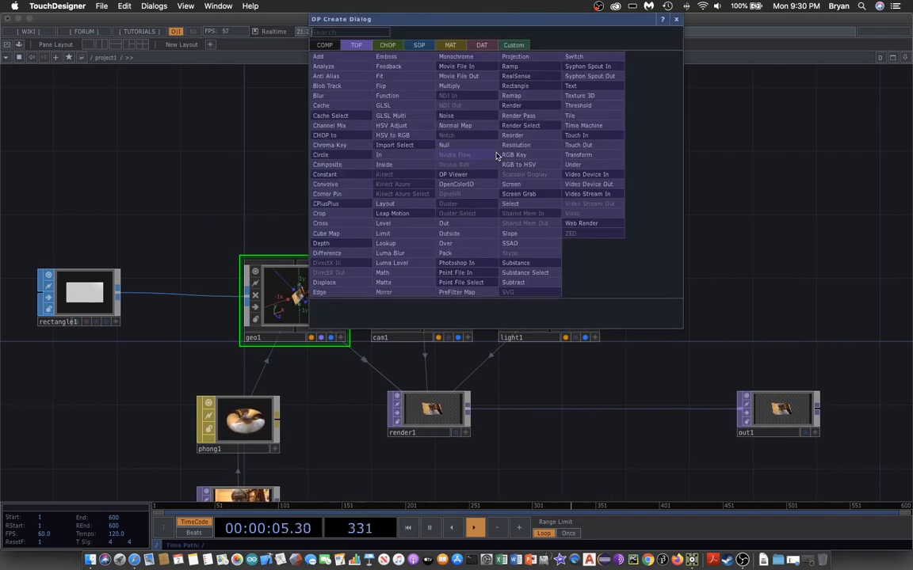
click(391, 46)
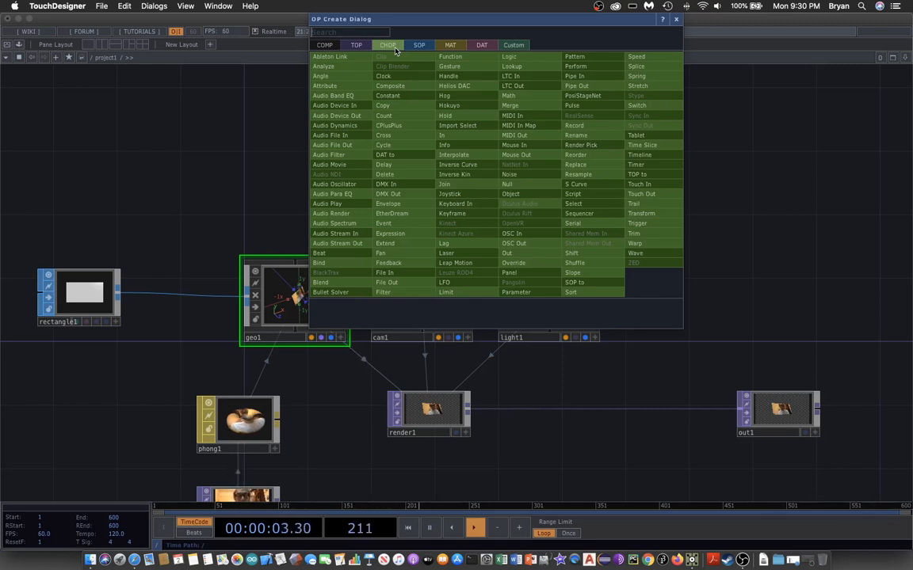
click(344, 254)
click(295, 171)
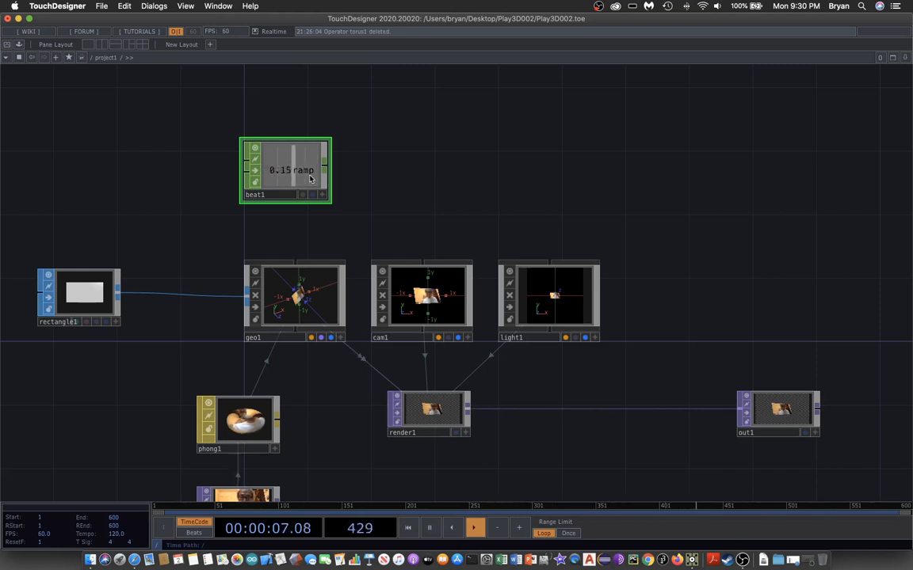
mouse_move(284, 173)
mouse_down()
mouse_move(299, 173)
mouse_move(285, 172)
mouse_up()
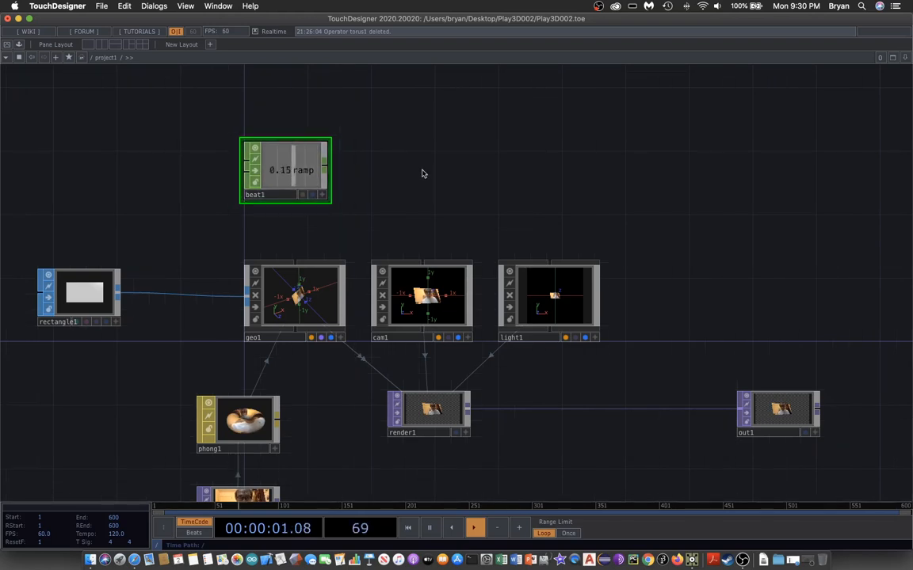
- Add a Math CHOP to the right of beat1, above cam1
key(Tab)
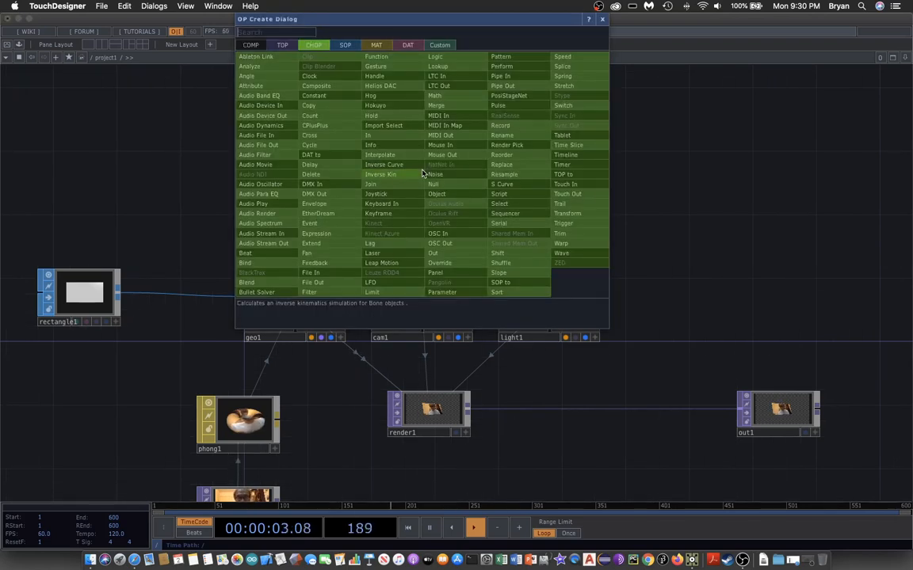
click(435, 95)
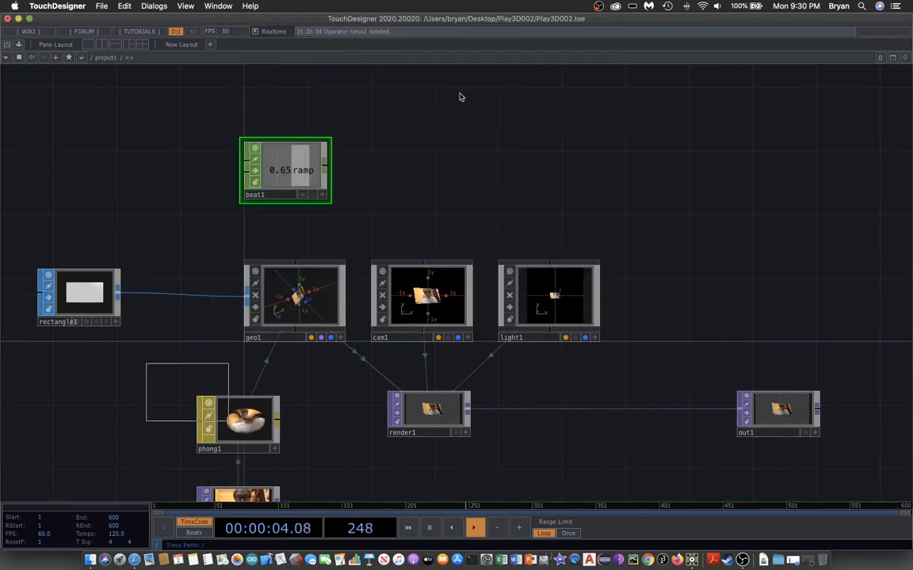
click(417, 174)
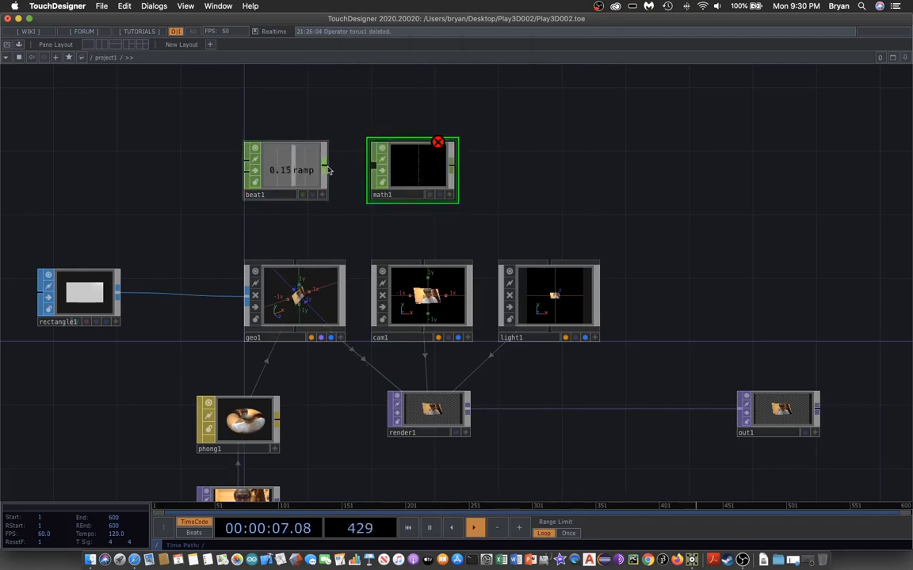
- Connect beat1's output to math1's input and show math1's range parameters
drag(325, 170, 396, 171)
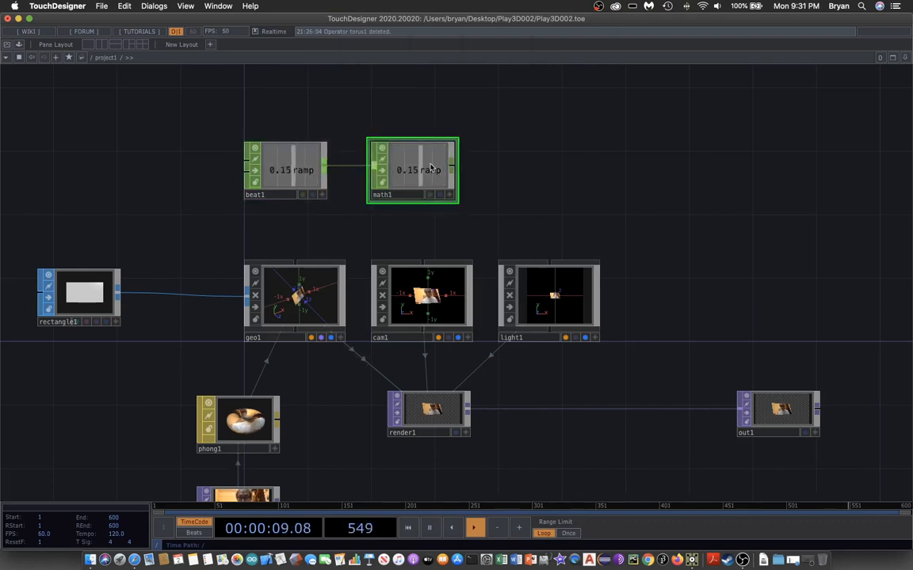
key(p)
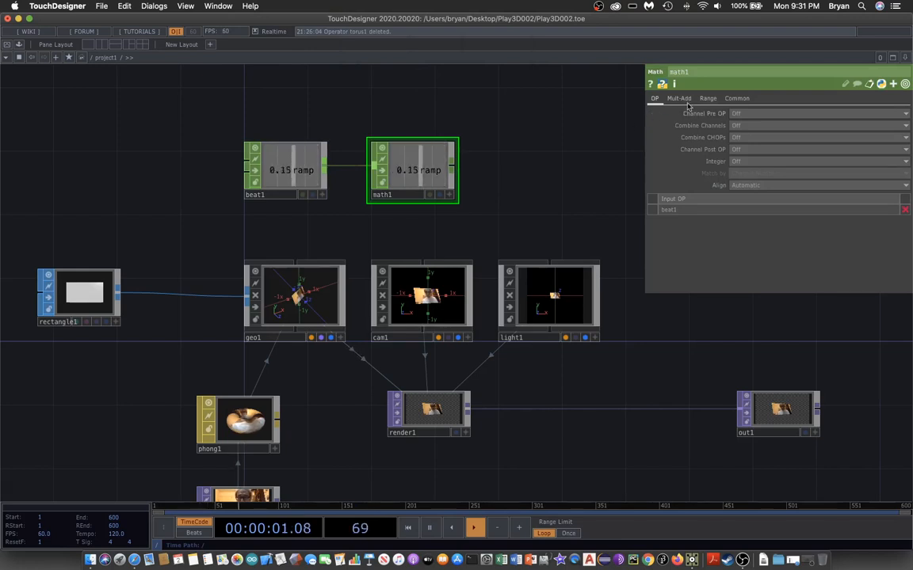
click(707, 98)
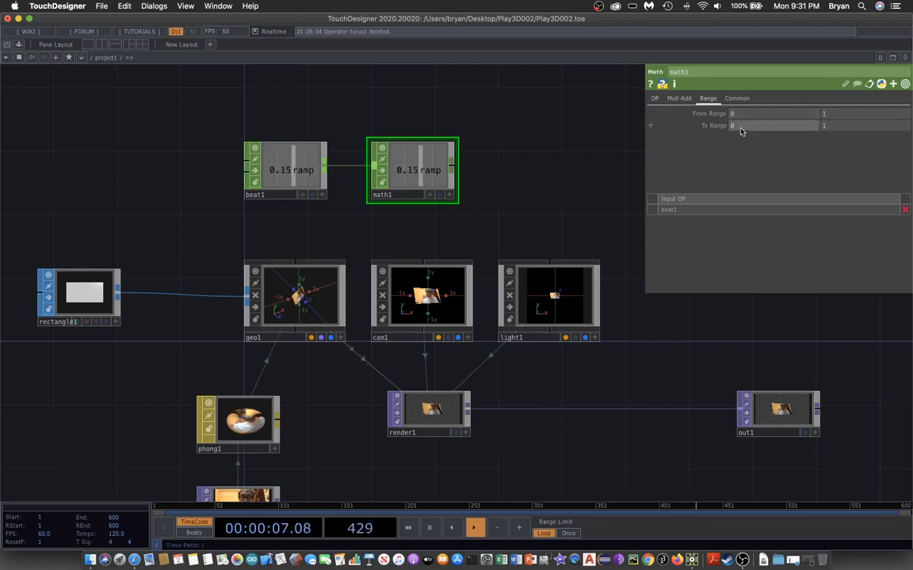
- View beat1's ramp channel in a separate viewer window and close it again
right_click(313, 168)
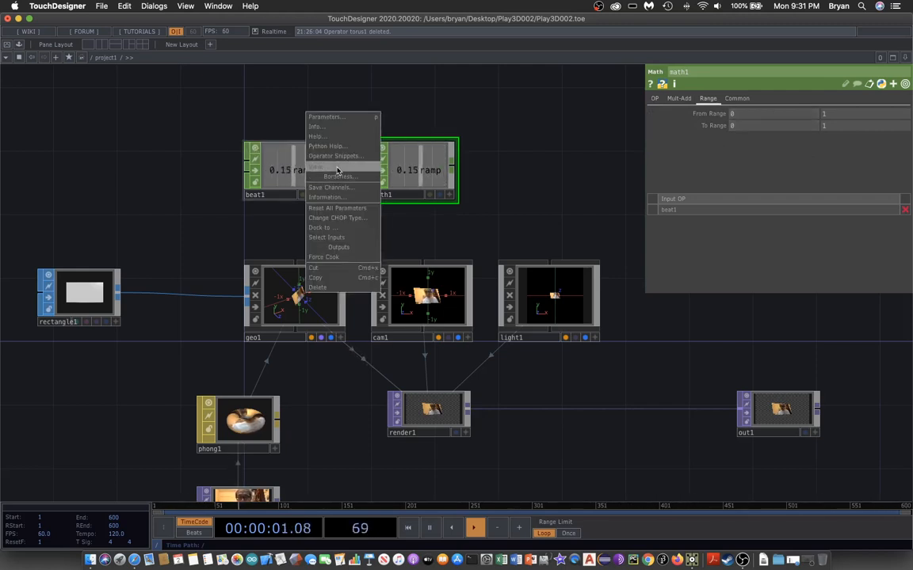
click(338, 176)
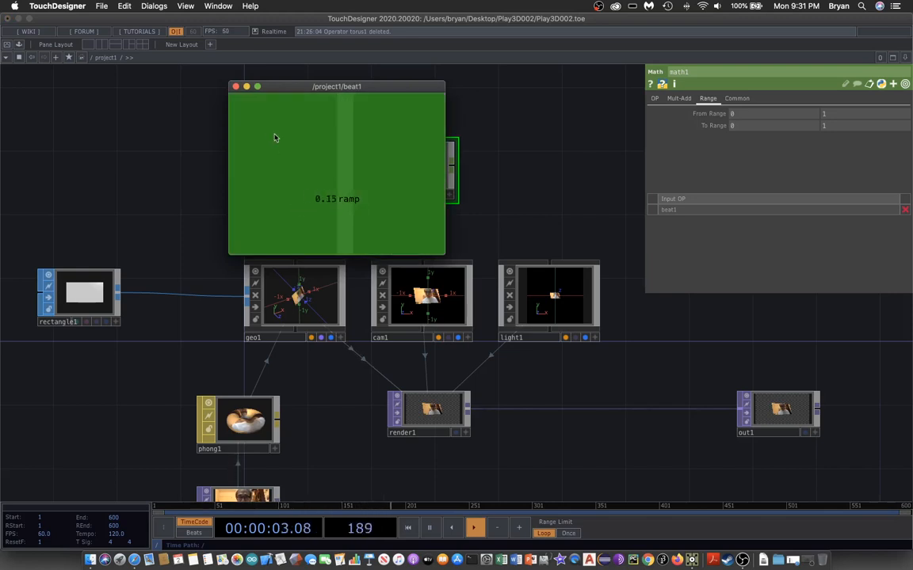
click(235, 87)
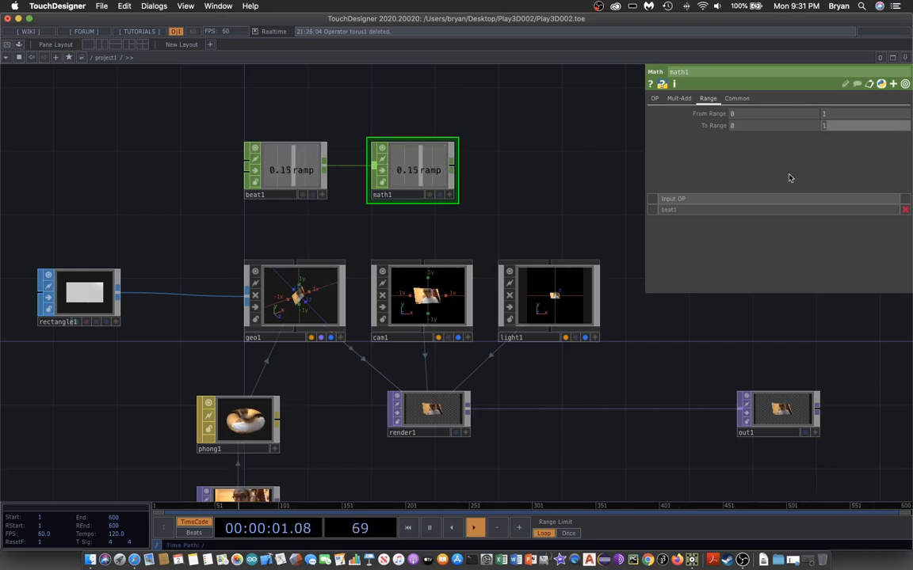
- Set the upper value of math1's To Range to 360
text(36)
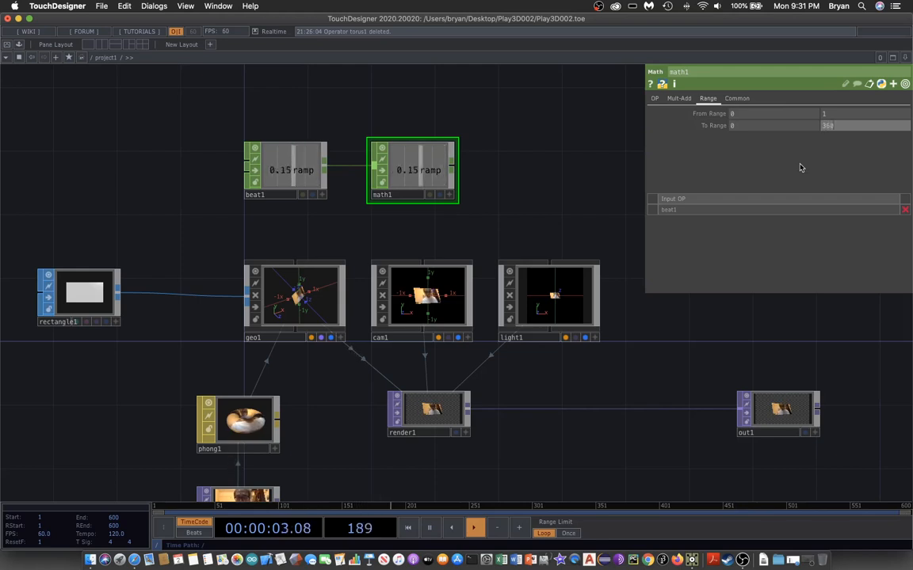
text(0)
key(Return)
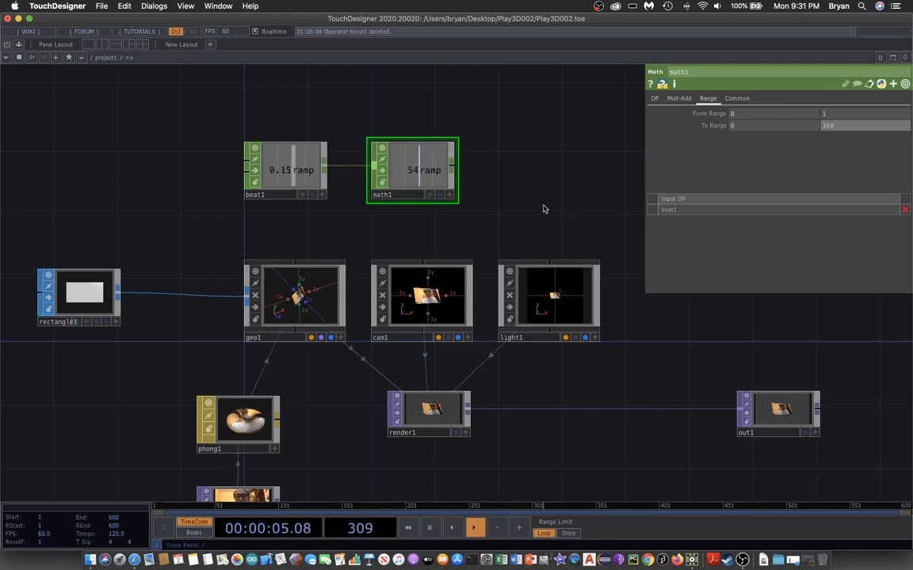
- Set beat1's period to 20 and save the project
scroll(536, 208, up, 2)
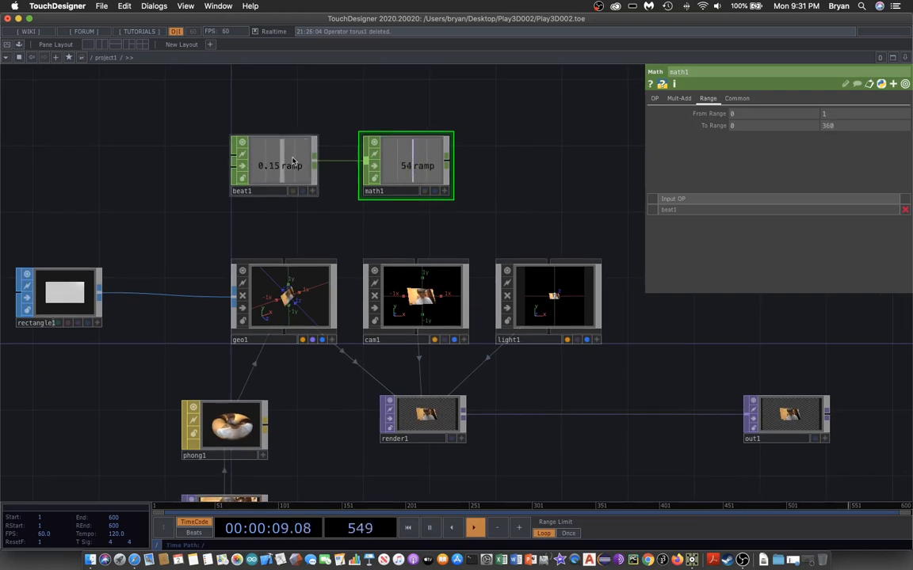
click(270, 171)
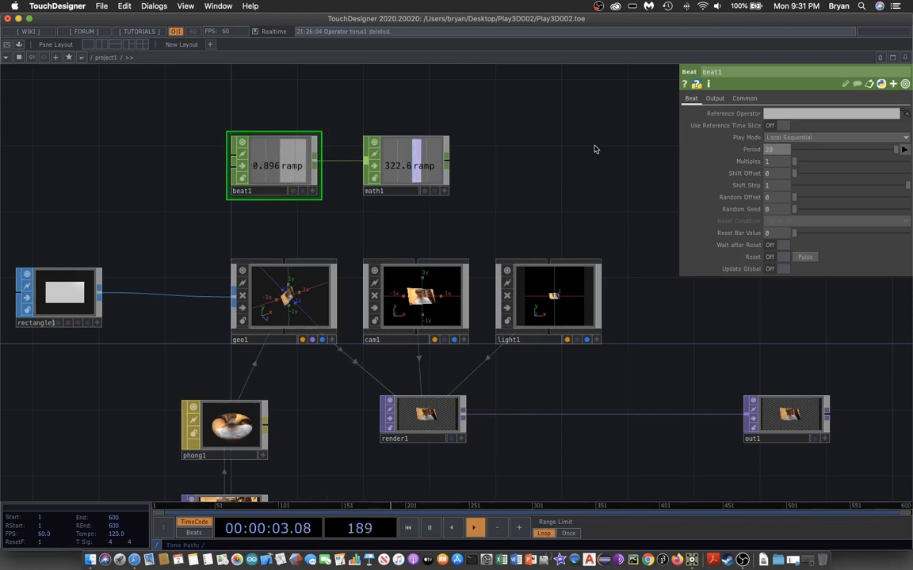
click(102, 7)
click(94, 76)
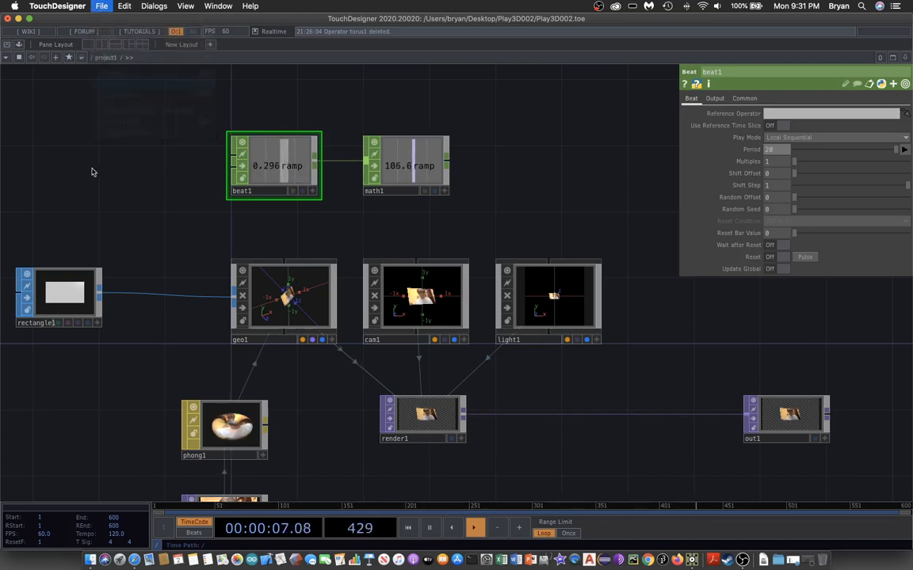
- Make math1's viewer active and show geo1's transform parameters
scroll(561, 208, up, 2)
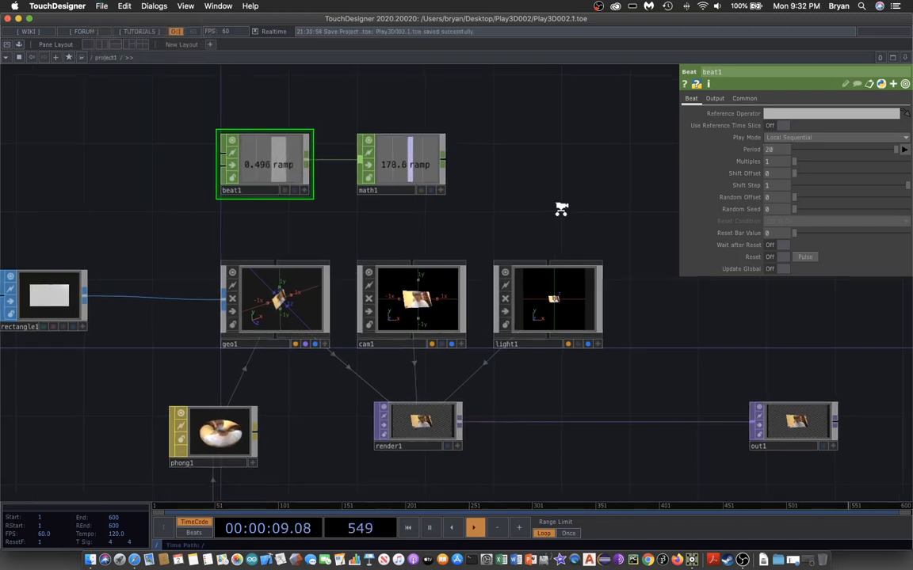
click(434, 191)
click(434, 192)
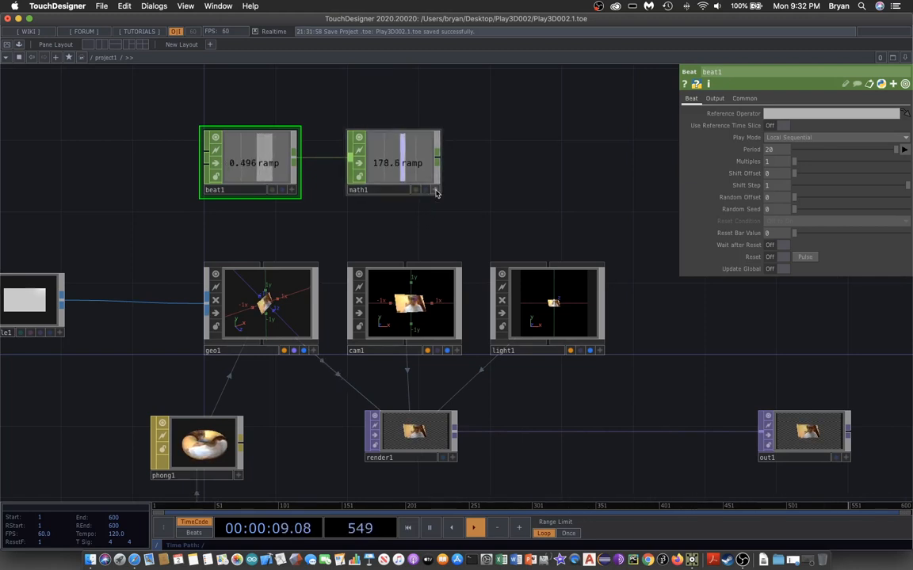
click(434, 191)
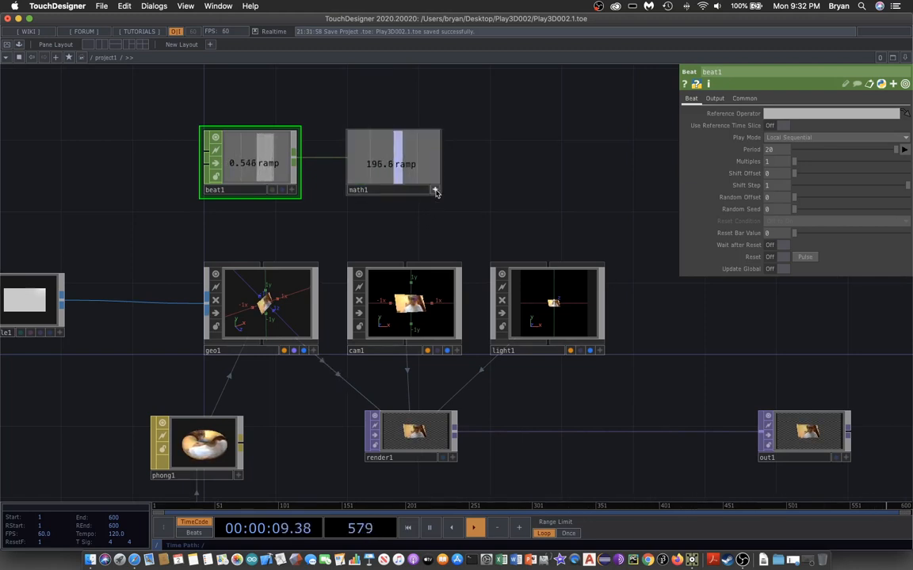
click(279, 296)
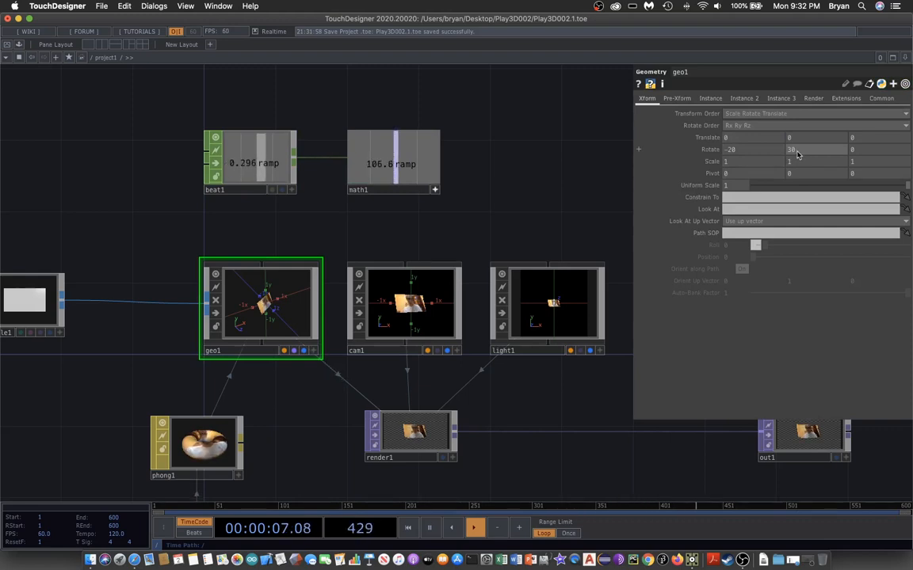
- Export math1's ramp channel to geo1's Y rotation as a CHOP export and deactivate math1's viewer
click(434, 191)
drag(402, 167, 651, 213)
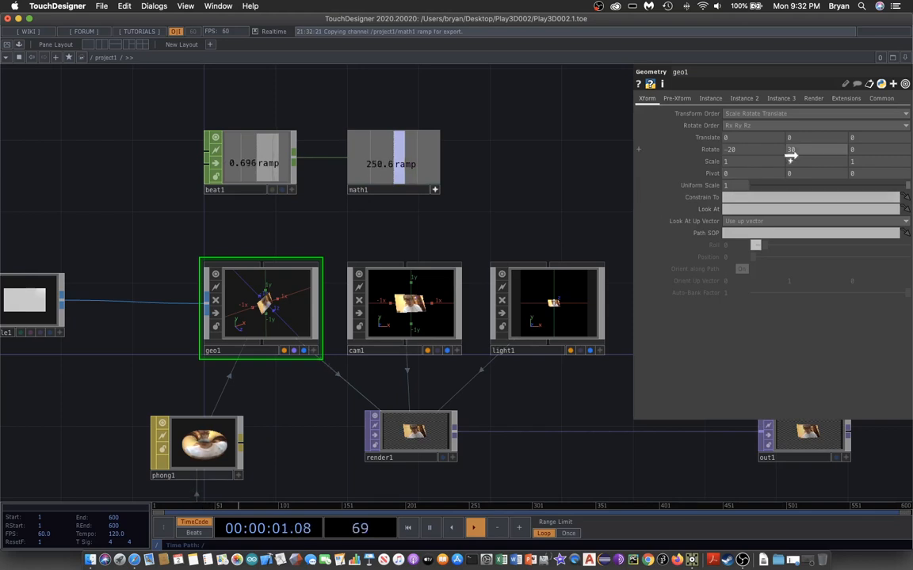
drag(790, 156, 803, 149)
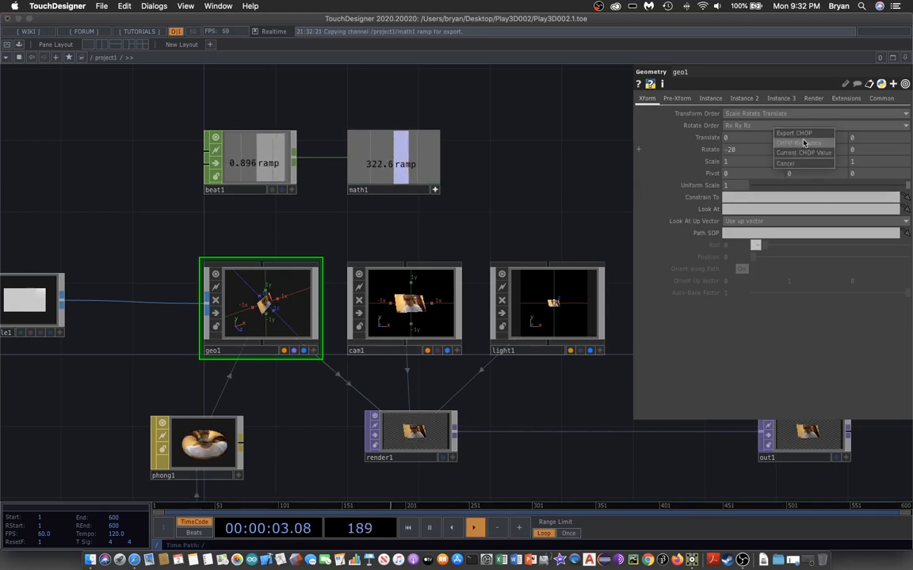
click(802, 134)
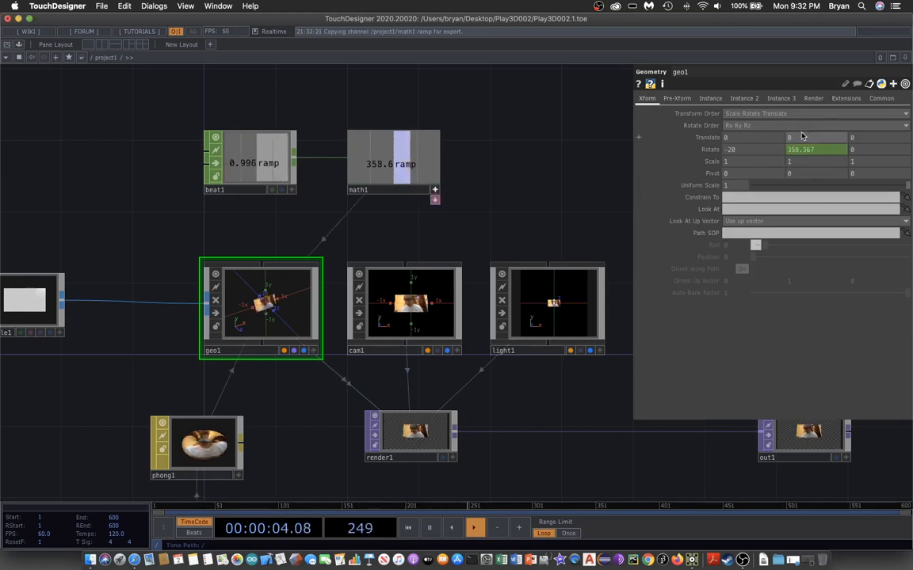
click(433, 193)
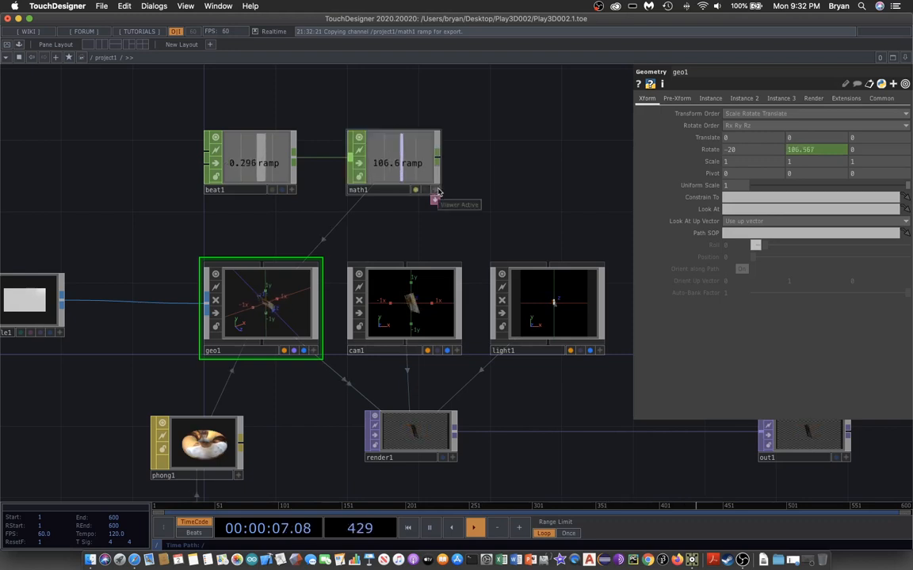
- Set cam1's Z translation to 4 and preview out1 as the network background, turning its display off again
drag(550, 428, 511, 367)
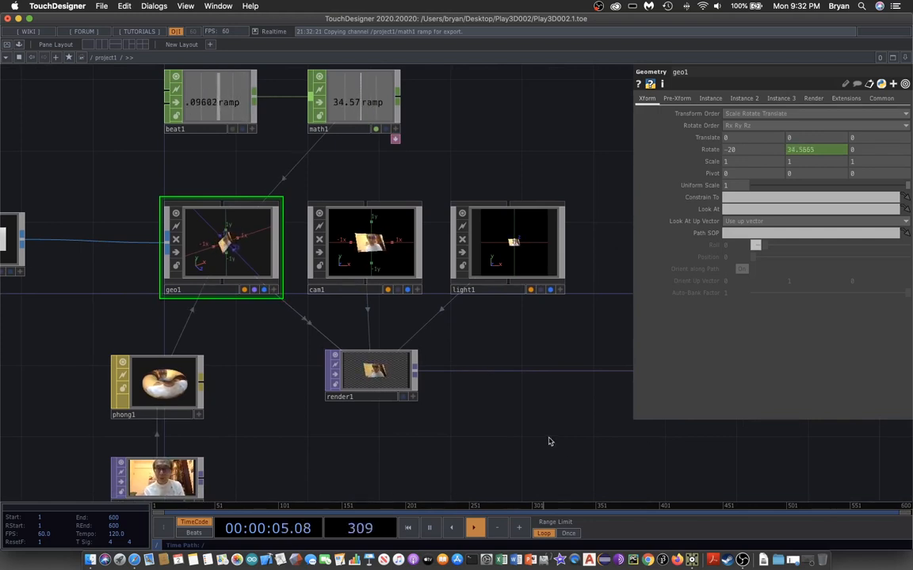
drag(550, 441, 341, 428)
click(185, 249)
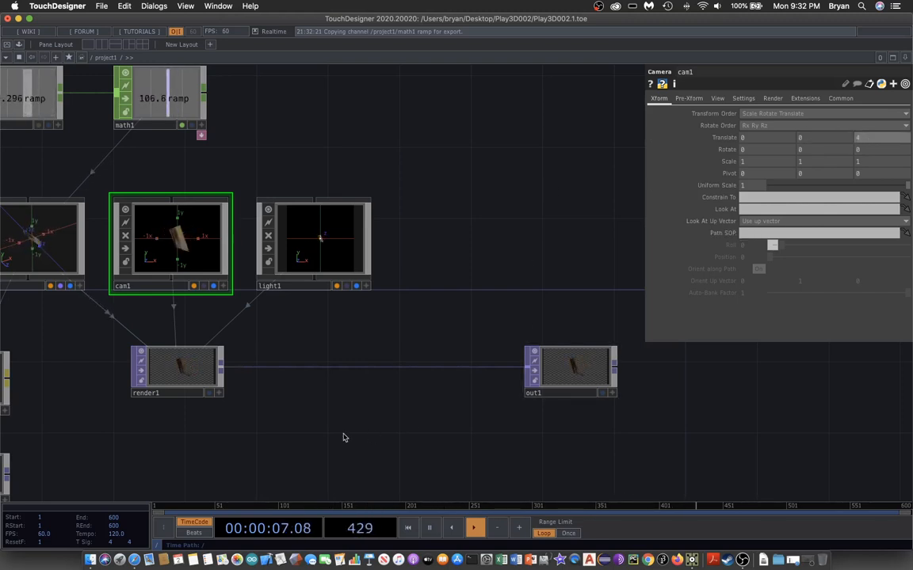
click(601, 394)
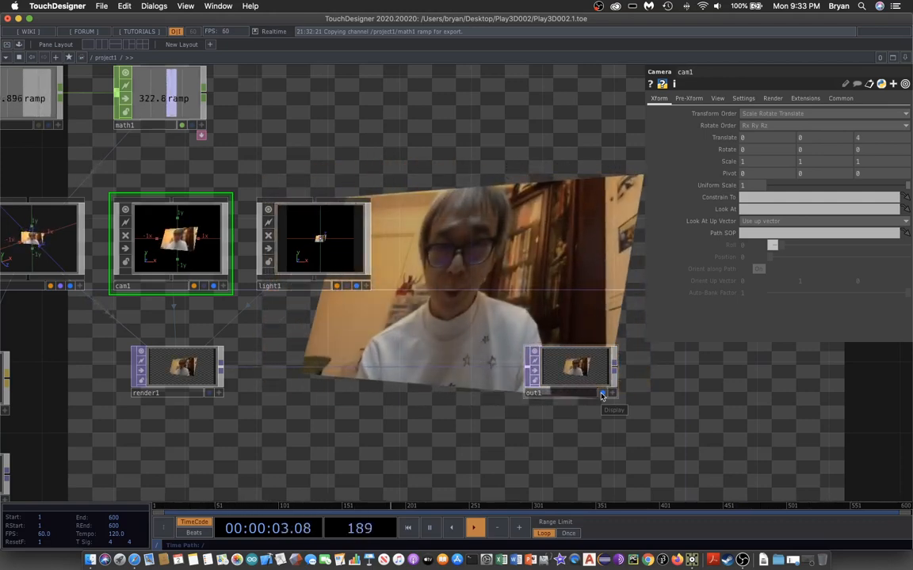
click(602, 394)
- Move rectangle1 farther away from geo1 to make room on the wire between them
drag(189, 427, 487, 431)
drag(135, 390, 300, 393)
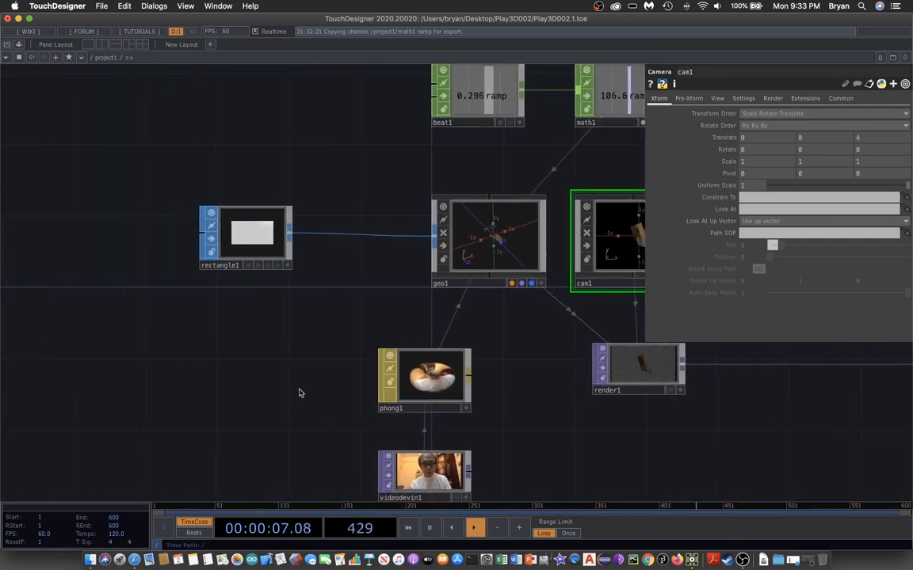
drag(245, 236, 155, 236)
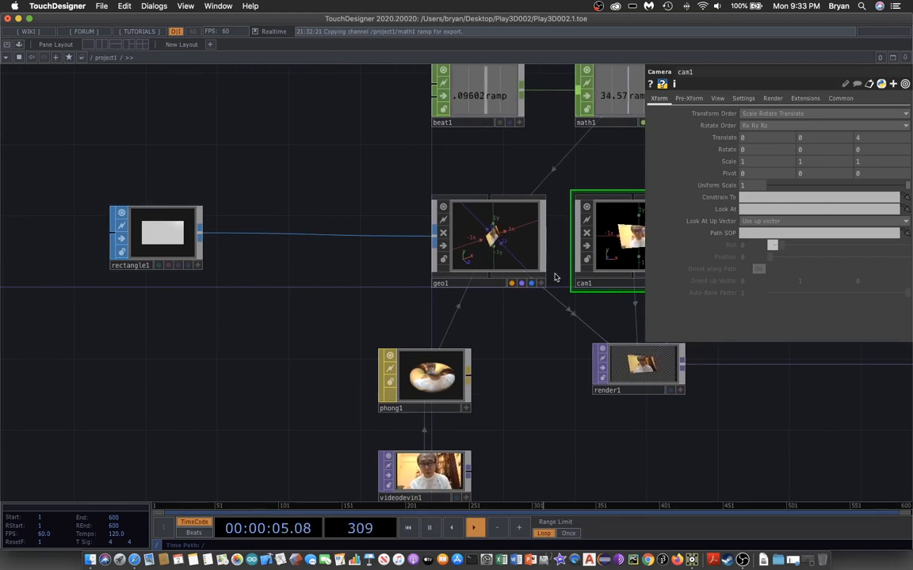
- Insert a Noise SOP into the connection between rectangle1 and geo1
right_click(248, 236)
click(223, 279)
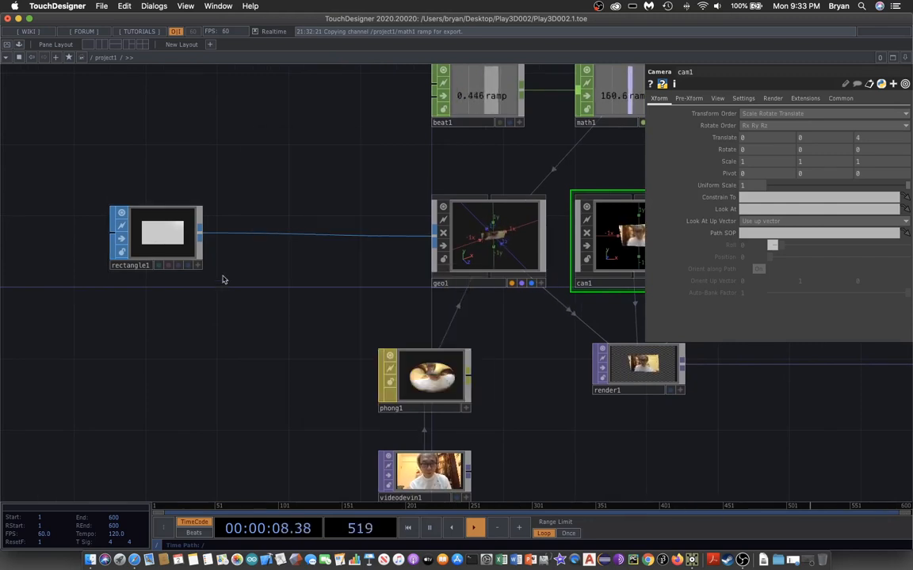
right_click(252, 236)
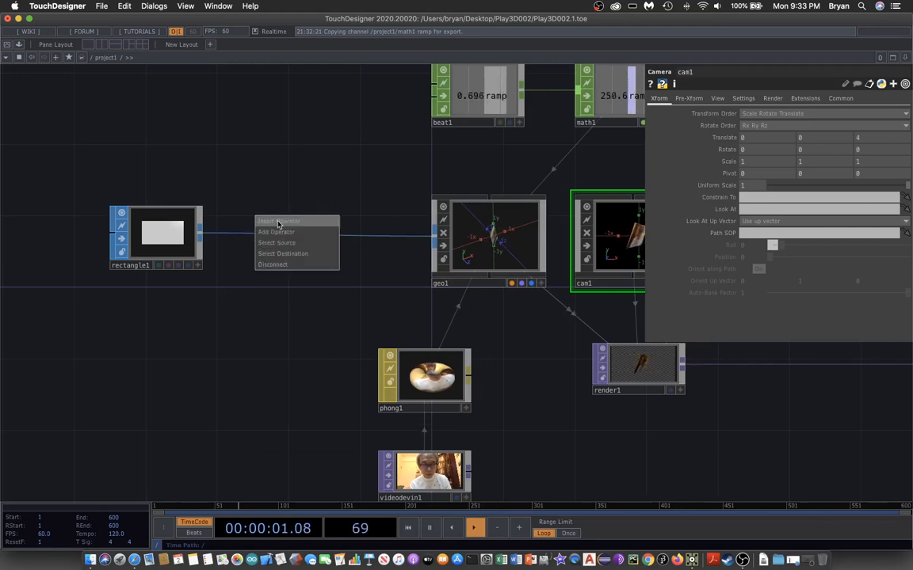
click(278, 223)
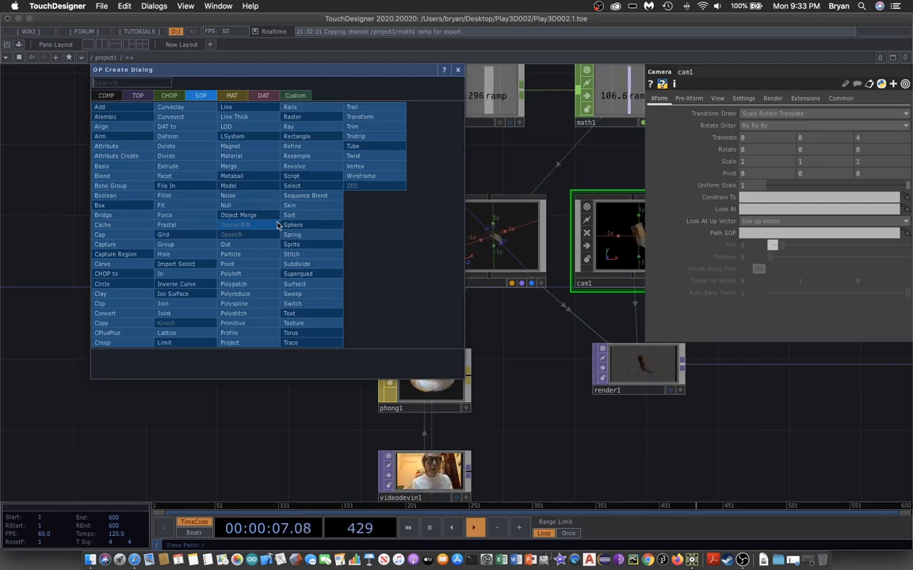
click(232, 195)
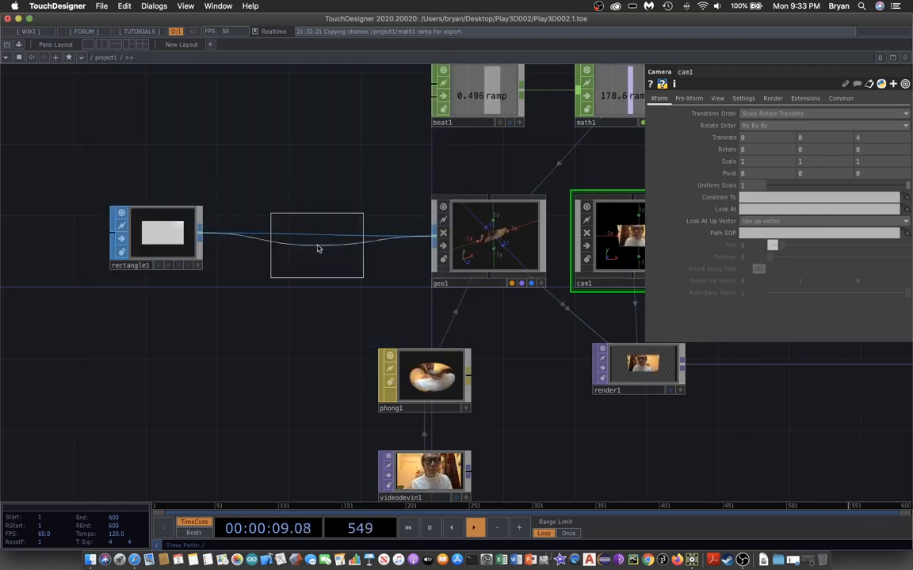
click(308, 248)
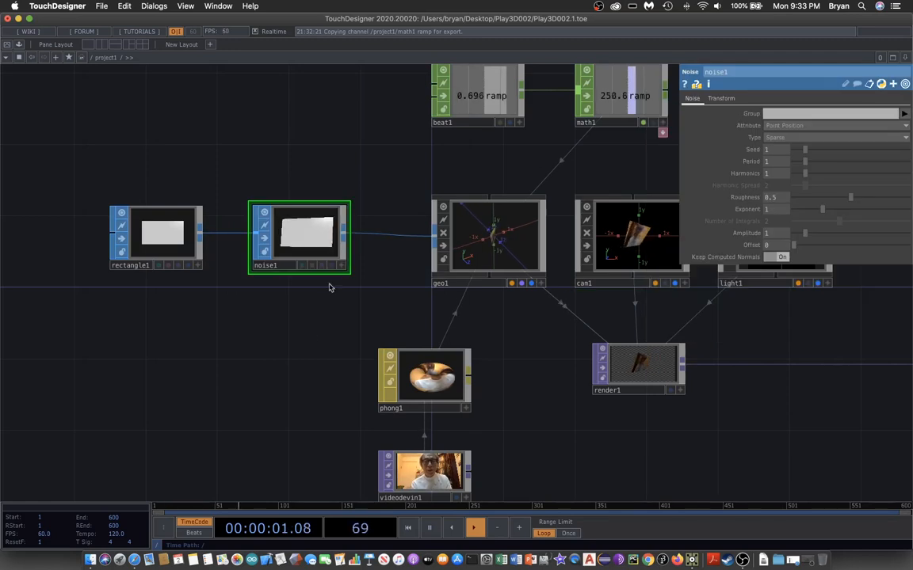
- View noise1's geometry in a separate viewer window and close it again
right_click(307, 232)
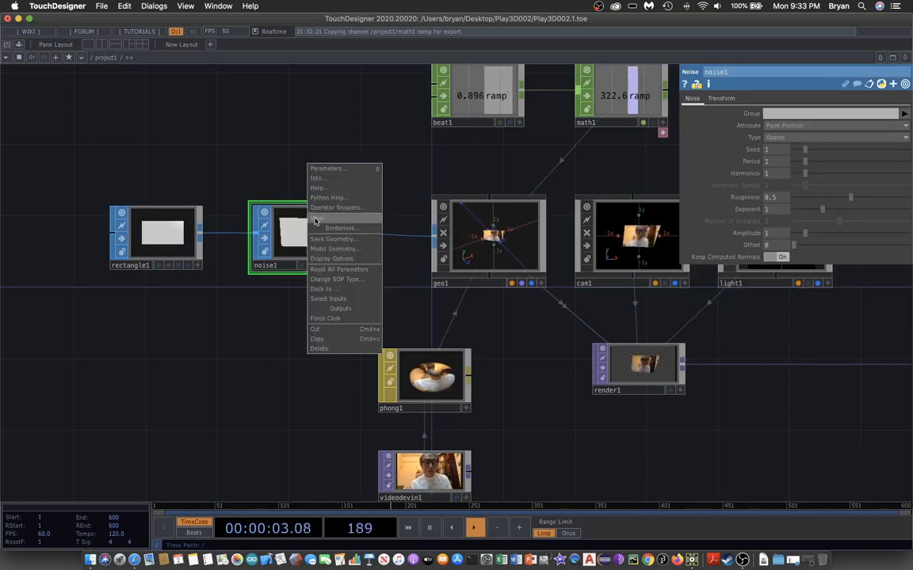
click(316, 216)
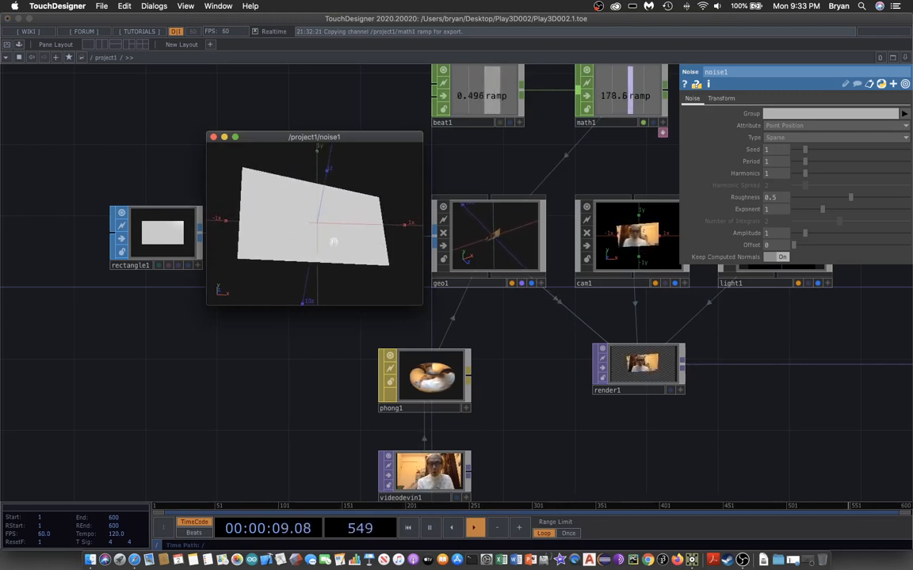
click(213, 138)
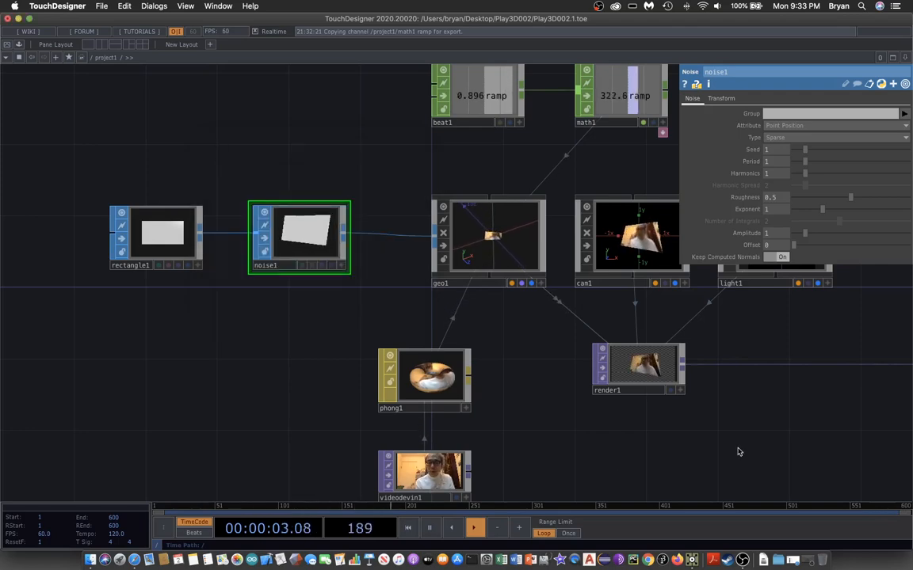
- Save the project with the inserted noise operator
scroll(515, 404, right, 10)
scroll(515, 404, down, 3)
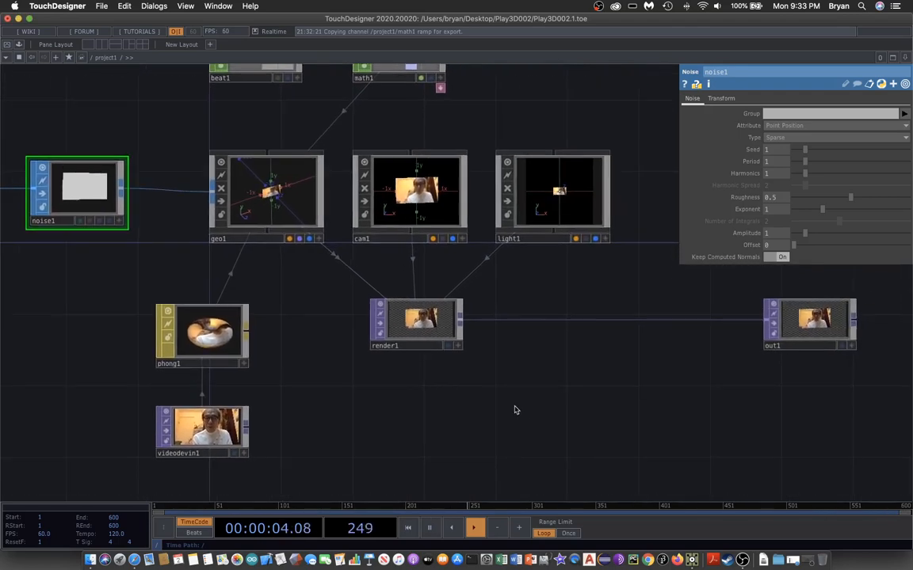
click(101, 6)
click(110, 84)
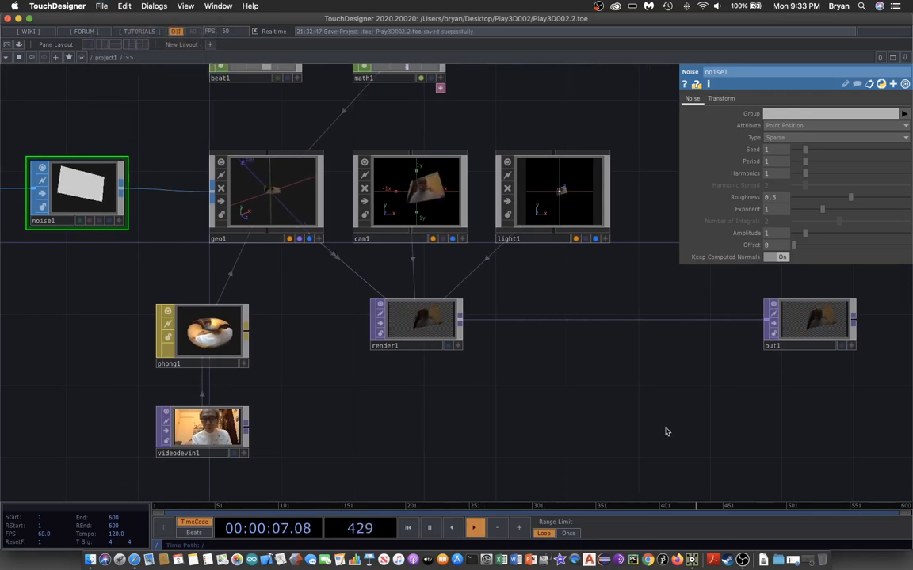
- Display out1 as the network background to check the noise-distorted, rotating video rectangle
scroll(597, 373, right, 10)
scroll(596, 374, down, 2)
click(731, 327)
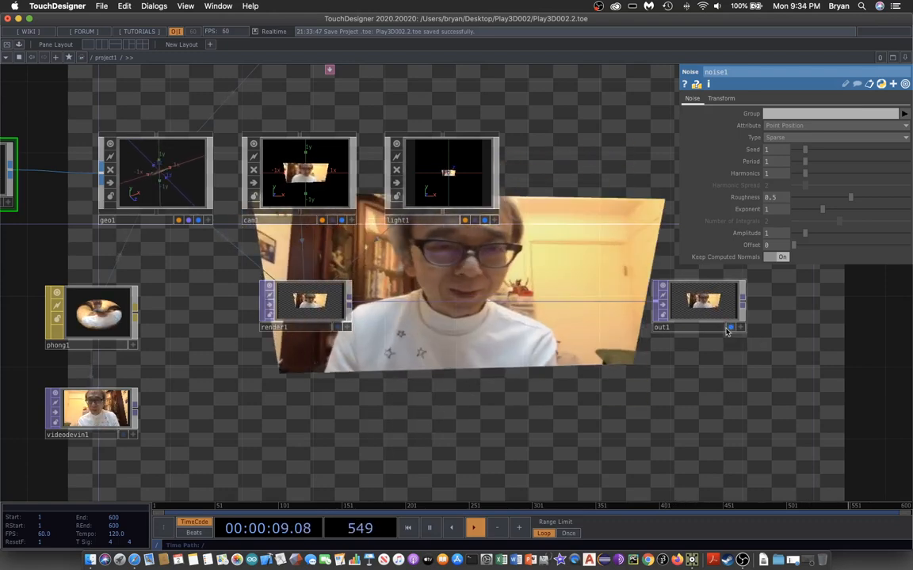
- Stop displaying out1 as the network background and go up to the root network
click(730, 328)
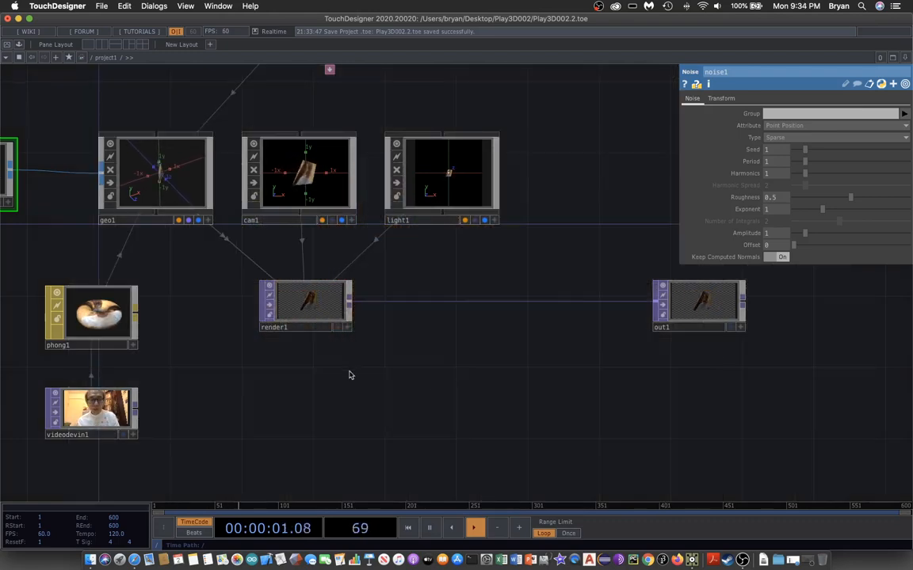
drag(349, 375, 474, 374)
click(92, 58)
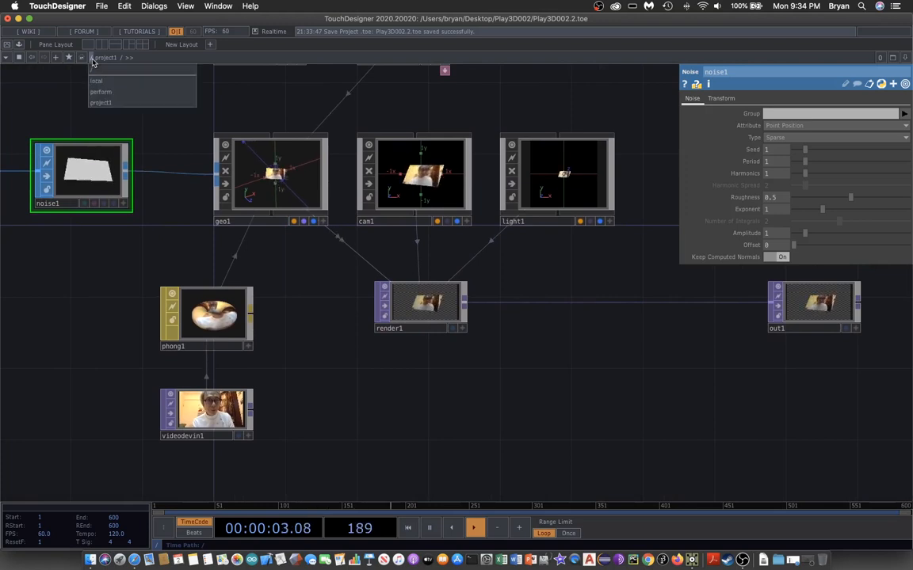
click(96, 71)
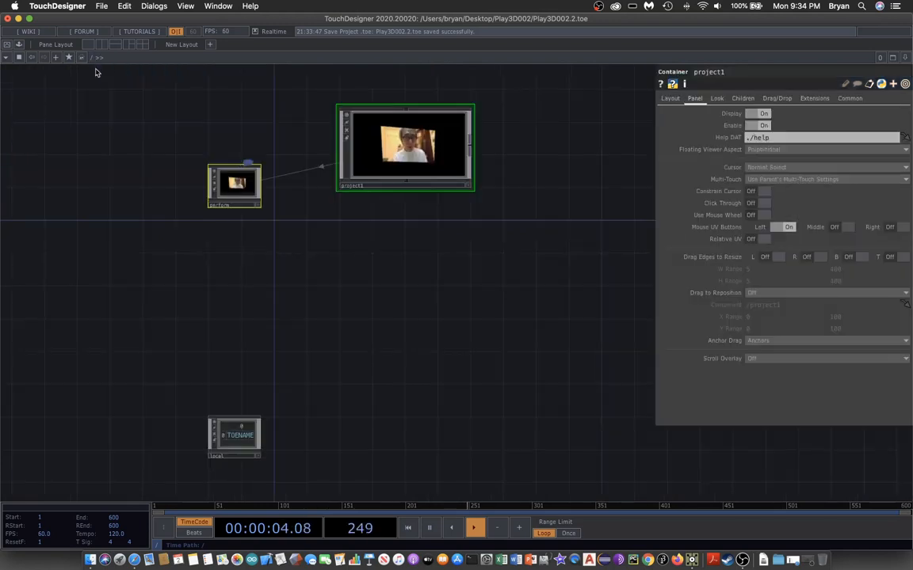
- Set the perform window's Opening Size to Fill
click(235, 190)
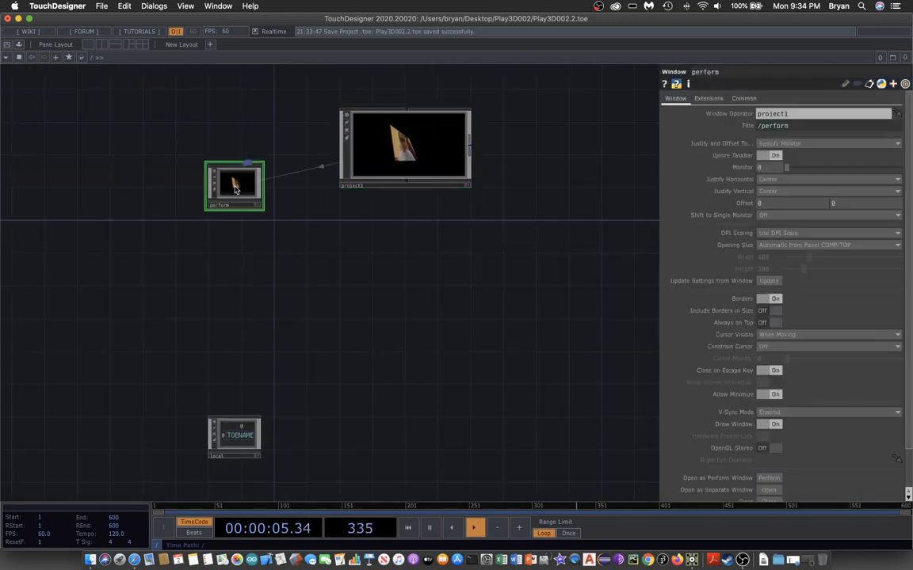
click(754, 252)
click(766, 271)
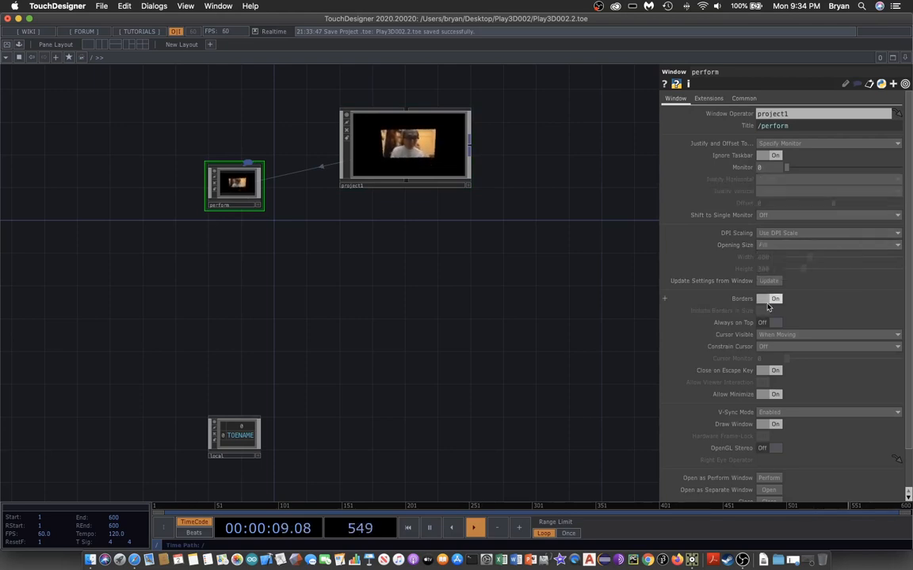
- Go back inside the project1 container and fit its whole operator network in view
click(406, 146)
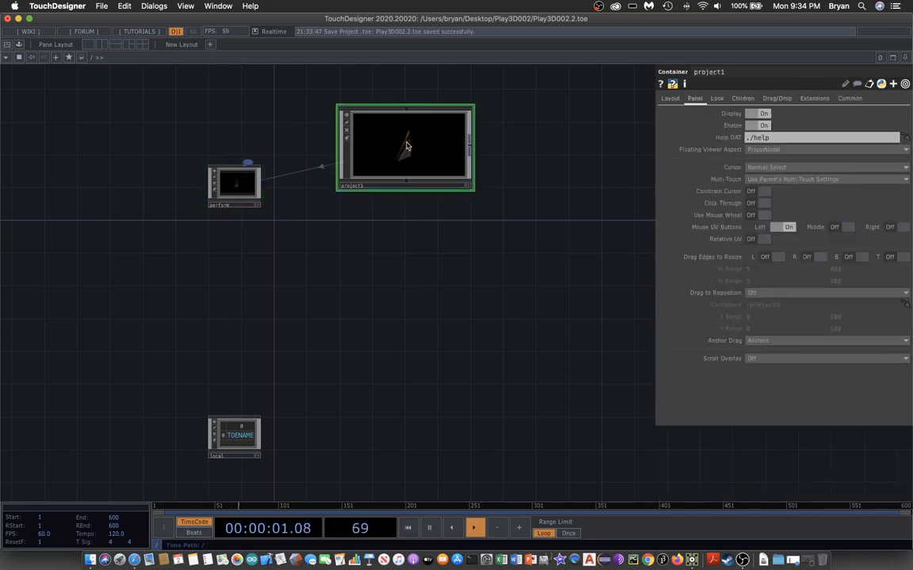
key(i)
key(h)
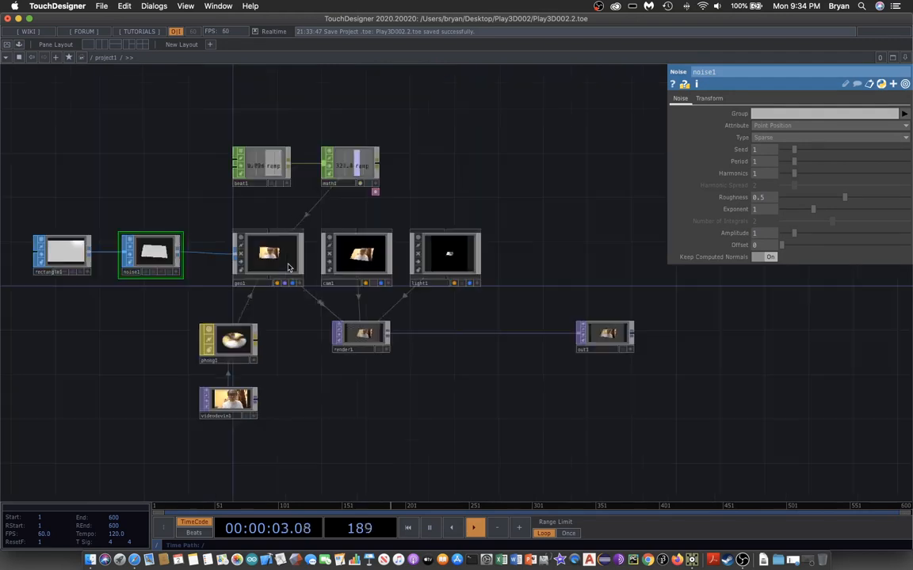
- Save the project and start Perform mode to show the rotating, distorted video rectangle in the output window
click(101, 6)
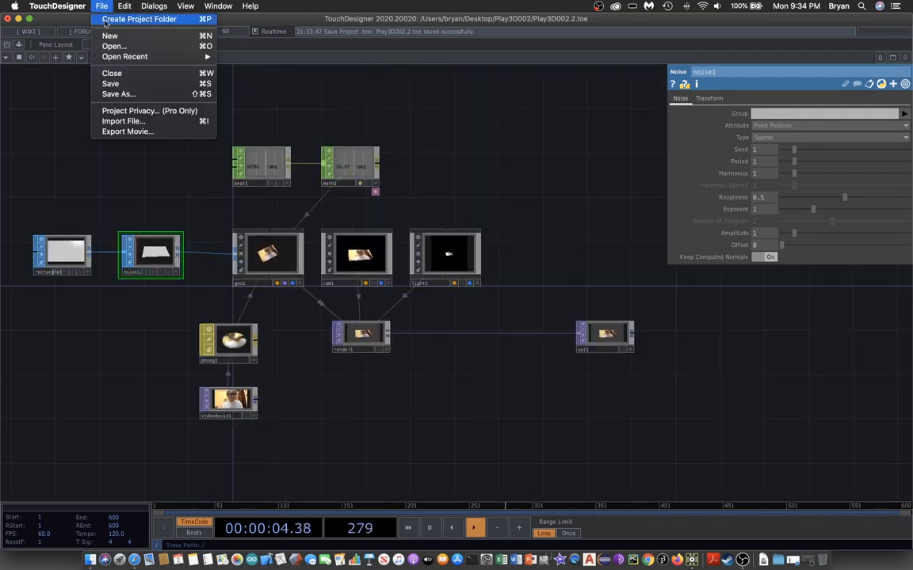
click(127, 85)
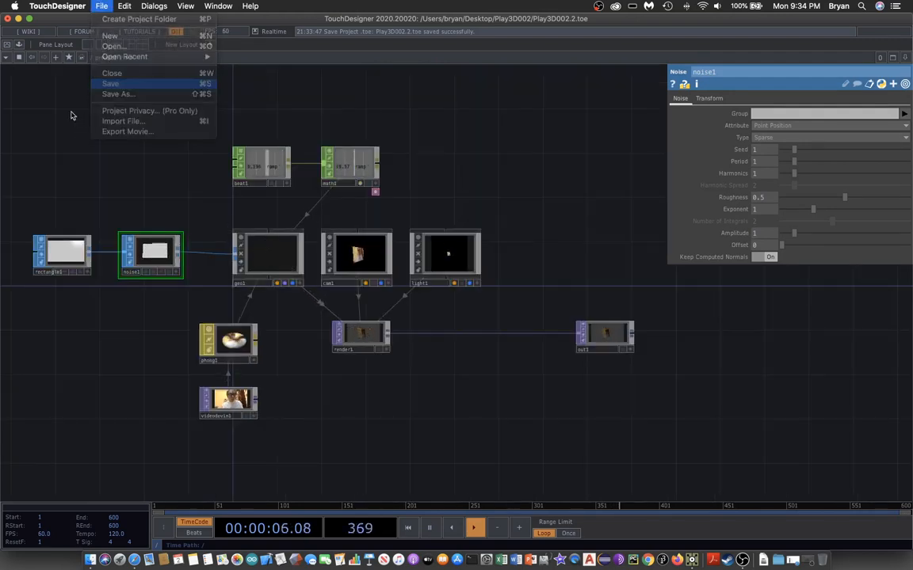
click(7, 46)
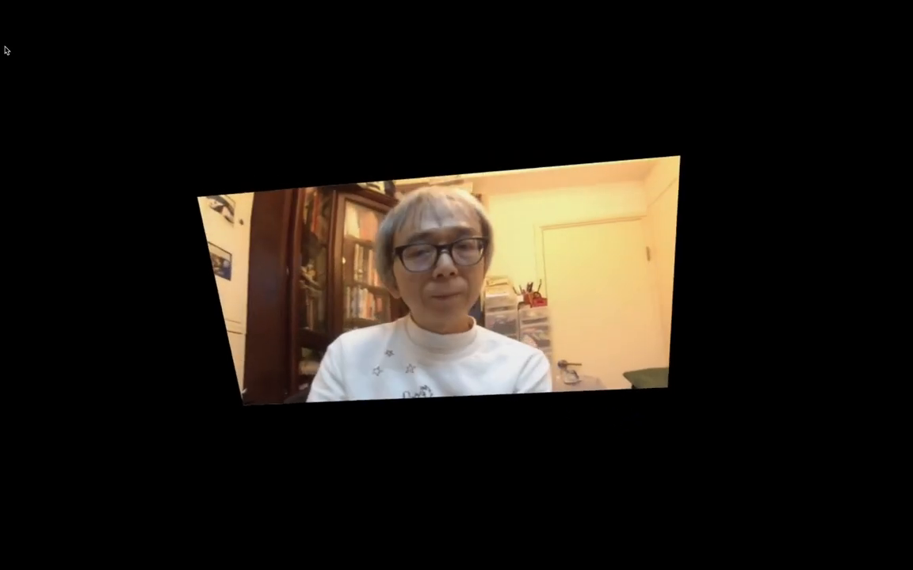